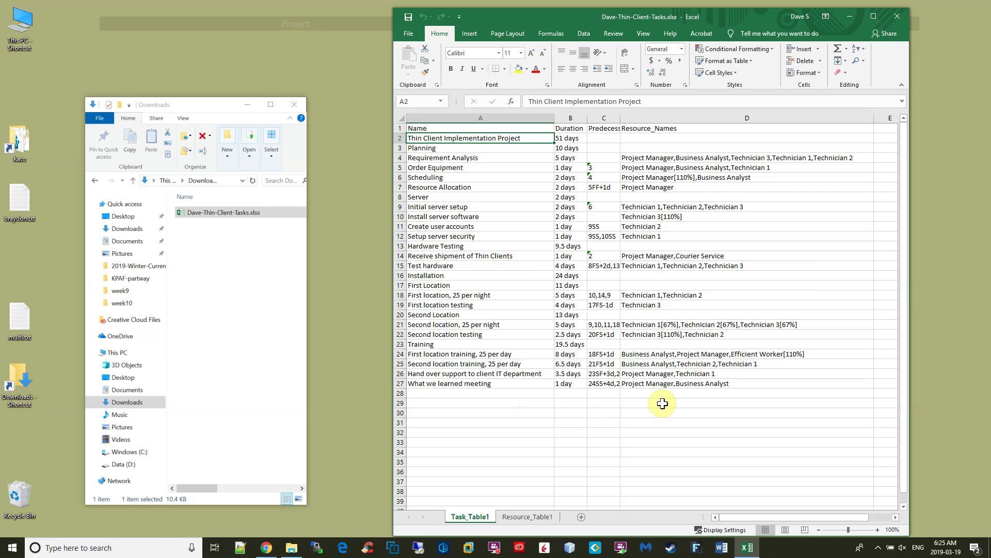
Launch Microsoft Project from Start search and create a Blank Project.
{"action": "key", "text": "super"}
{"action": "type", "text": "project"}
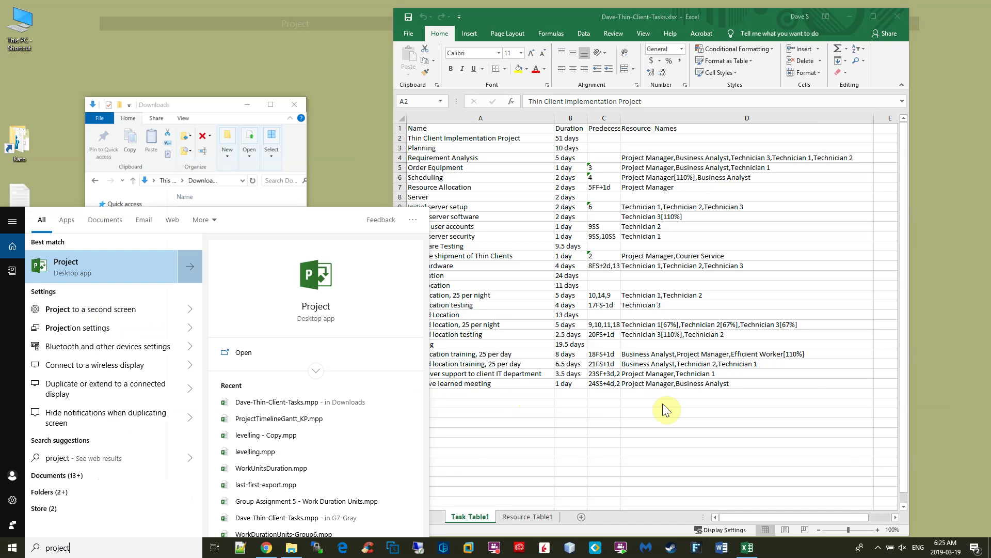
{"action": "key", "text": "Return"}
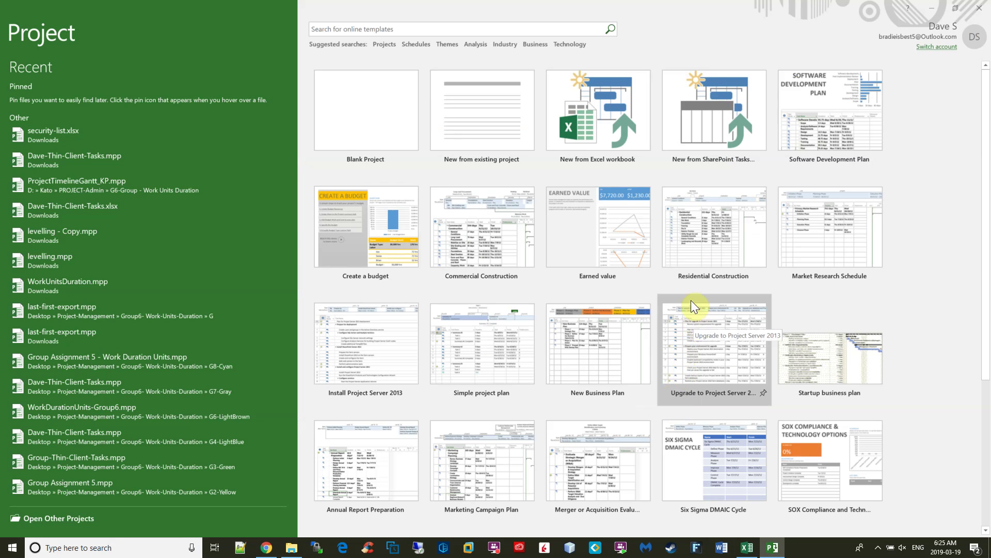
{"action": "left_click", "coordinate": [371, 134]}
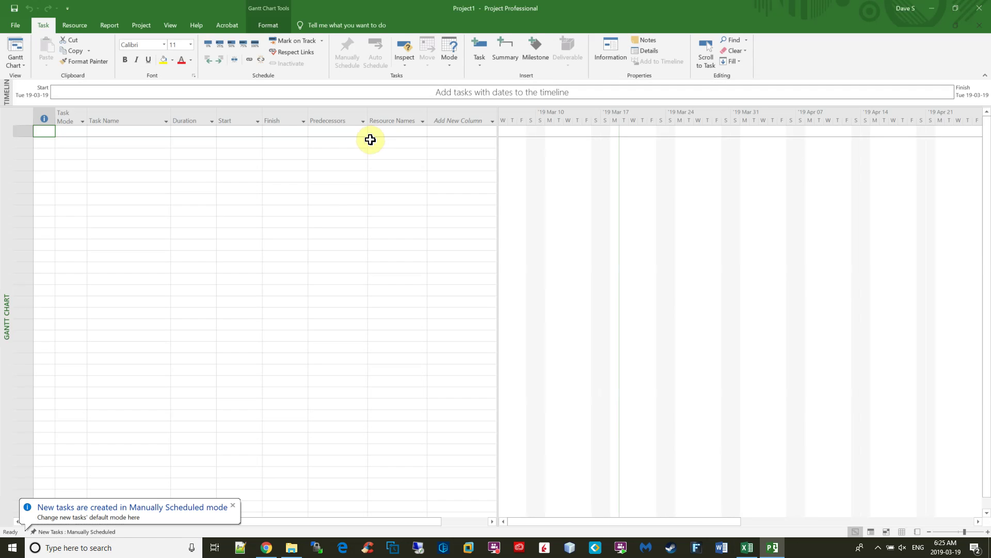
Browse Downloads with All Files shown and choose Dave-Thin-Client-Tasks.xlsx to open.
{"action": "left_click", "coordinate": [19, 28]}
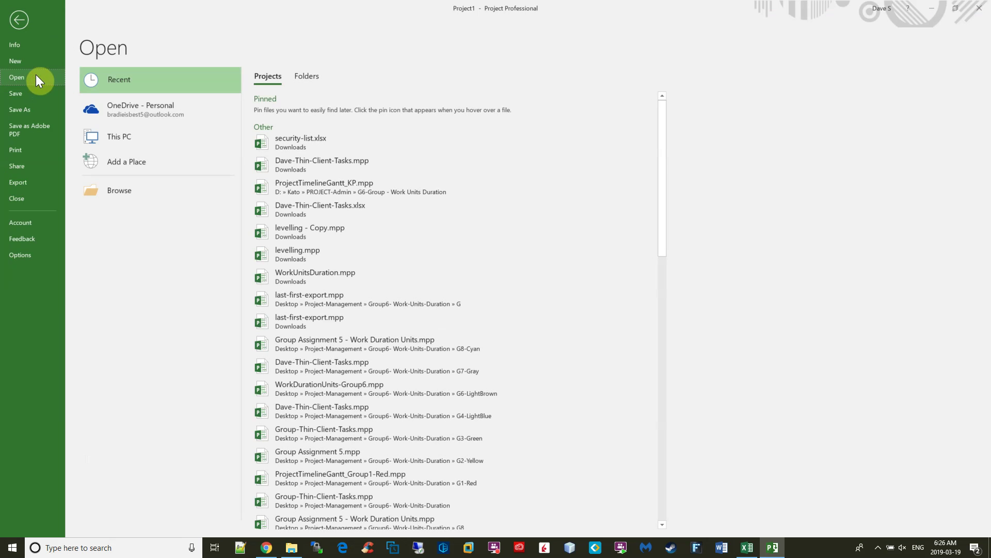
{"action": "left_click", "coordinate": [132, 131]}
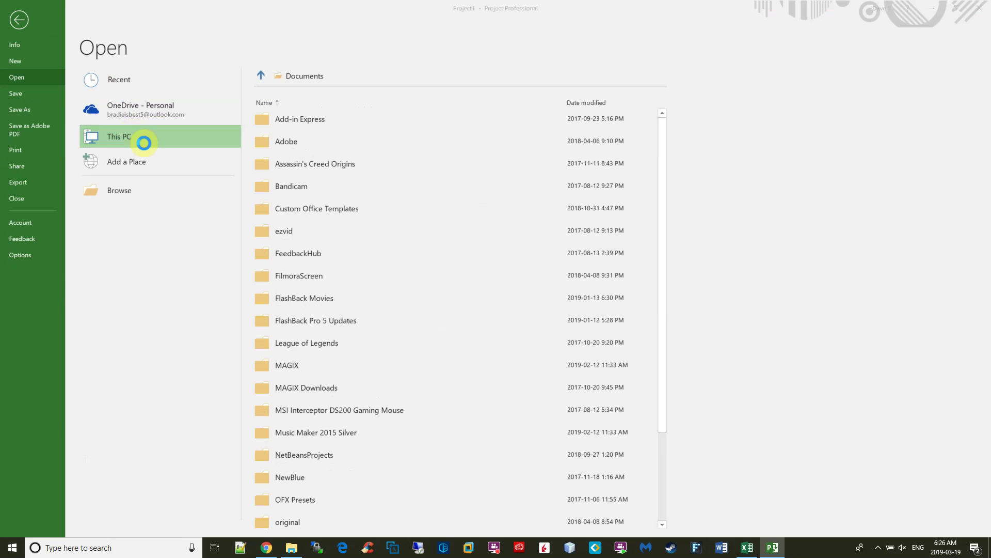
{"action": "left_click", "coordinate": [145, 144]}
{"action": "left_click", "coordinate": [46, 156]}
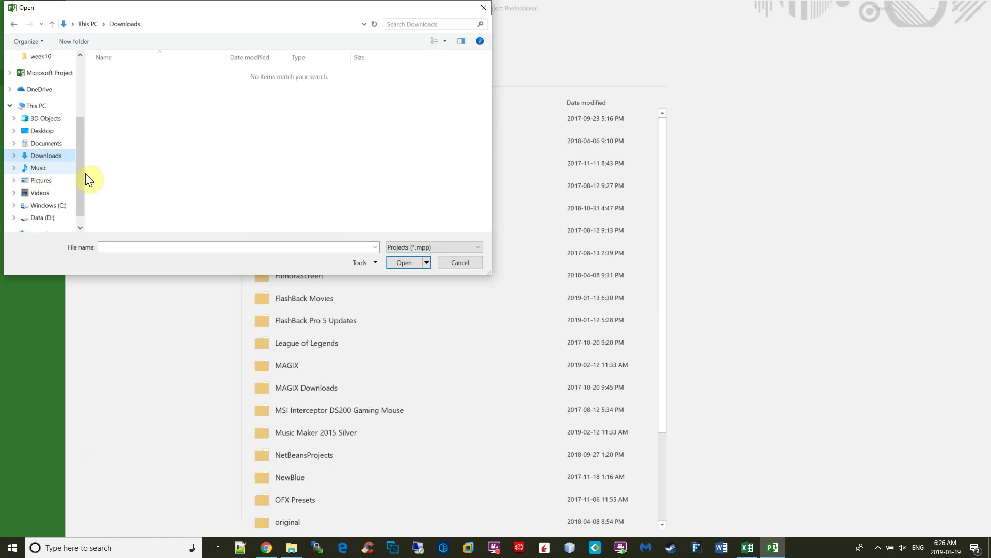
{"action": "left_click", "coordinate": [413, 247]}
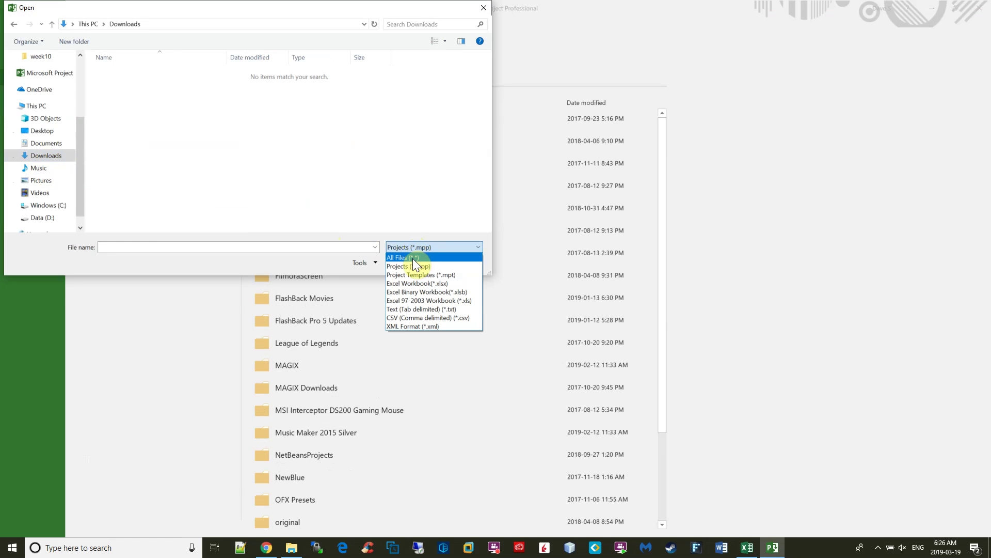
{"action": "left_click", "coordinate": [413, 257]}
{"action": "left_click", "coordinate": [158, 73]}
Run the Import Wizard with a new map, as a new project, importing Tasks, through field mapping.
{"action": "left_click", "coordinate": [407, 262]}
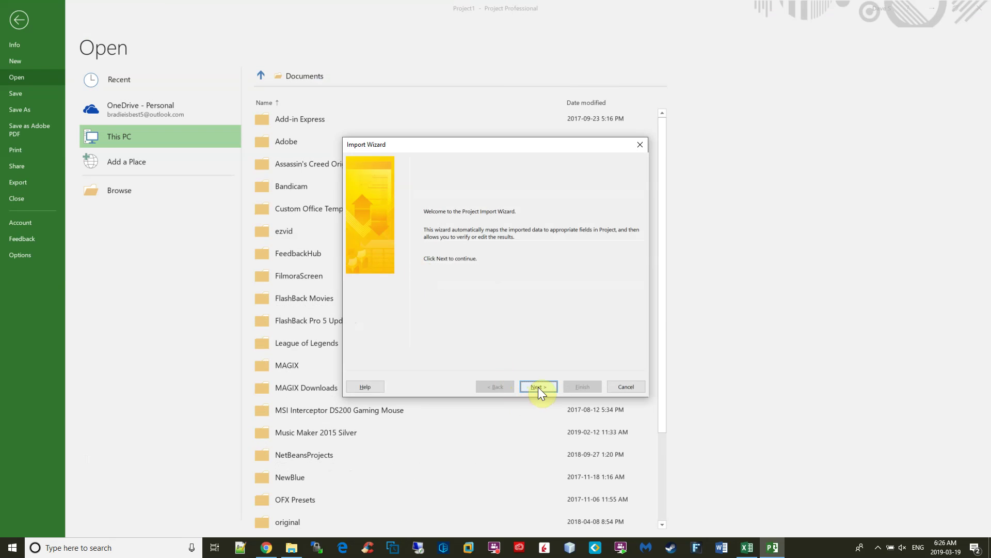
{"action": "left_click", "coordinate": [537, 388]}
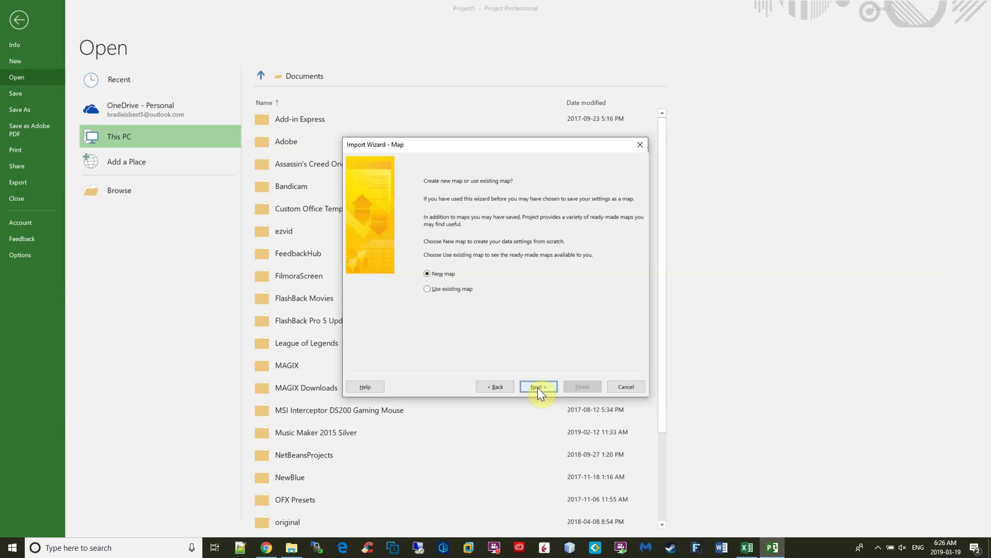
{"action": "left_click", "coordinate": [538, 387]}
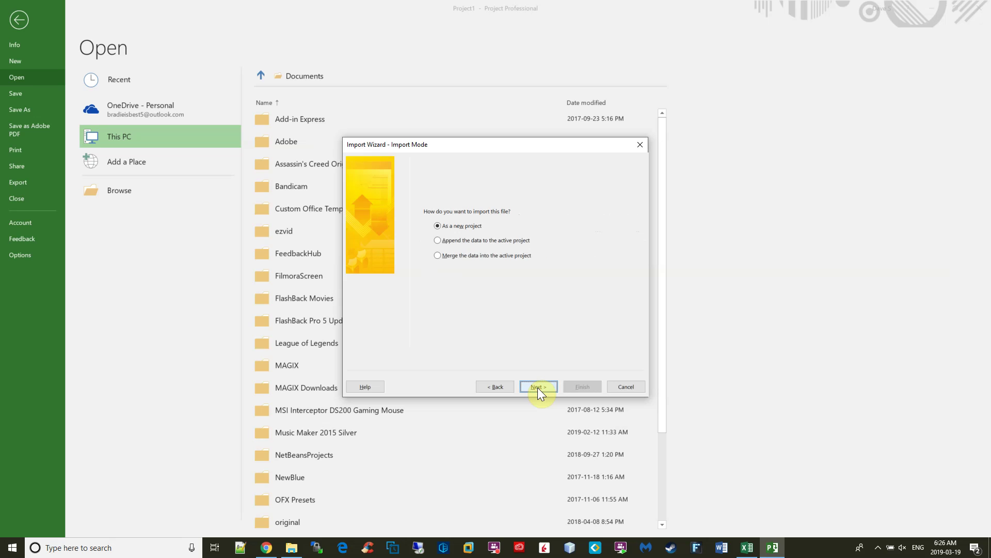
{"action": "left_click", "coordinate": [538, 387]}
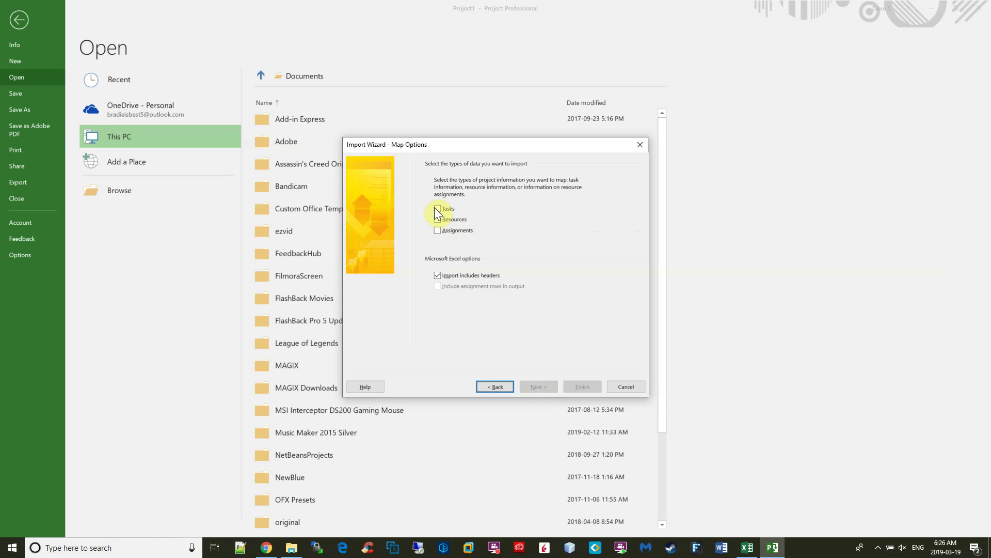
{"action": "left_click", "coordinate": [437, 209]}
{"action": "left_click", "coordinate": [541, 387]}
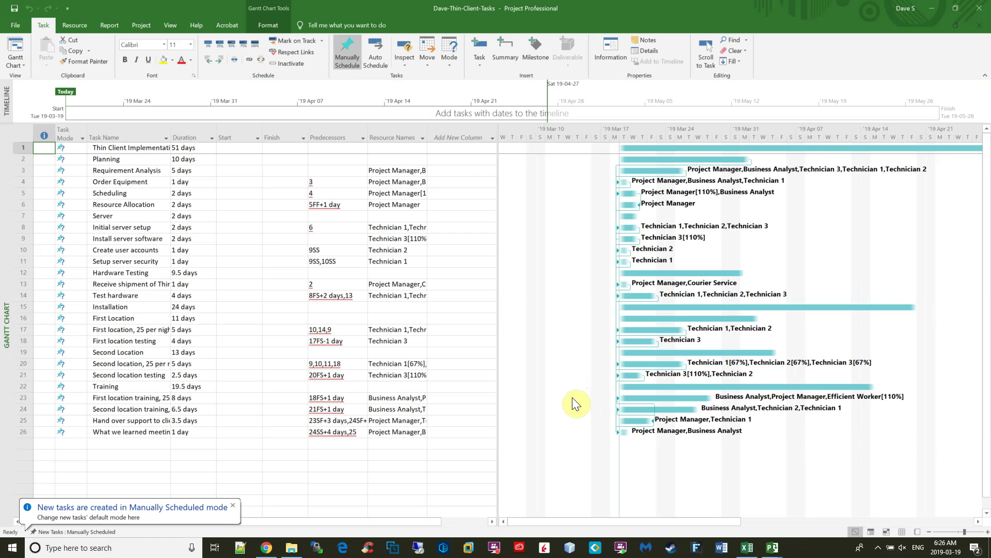
Open the course page's task-view.png reference image in Chrome.
{"action": "key", "text": "alt+Tab"}
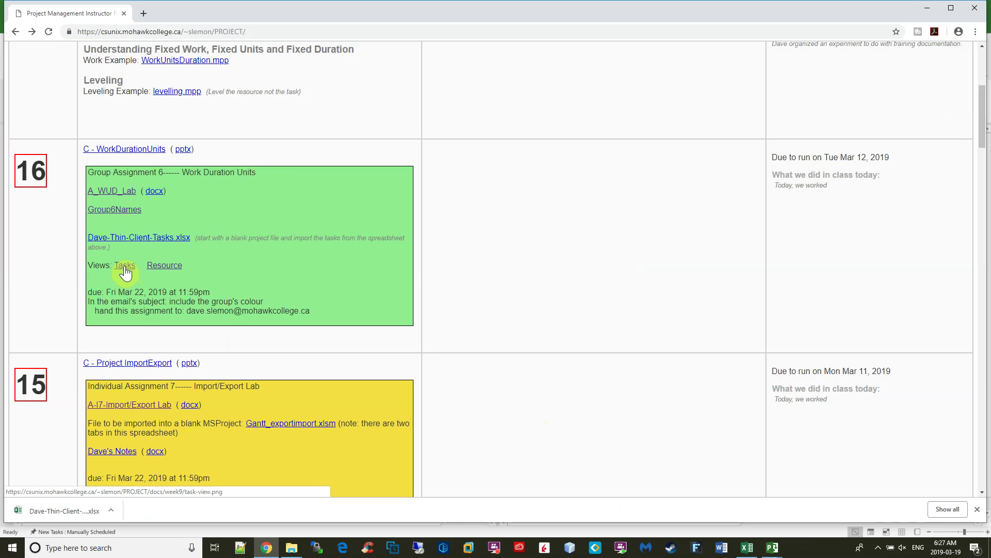
{"action": "left_click", "coordinate": [124, 266]}
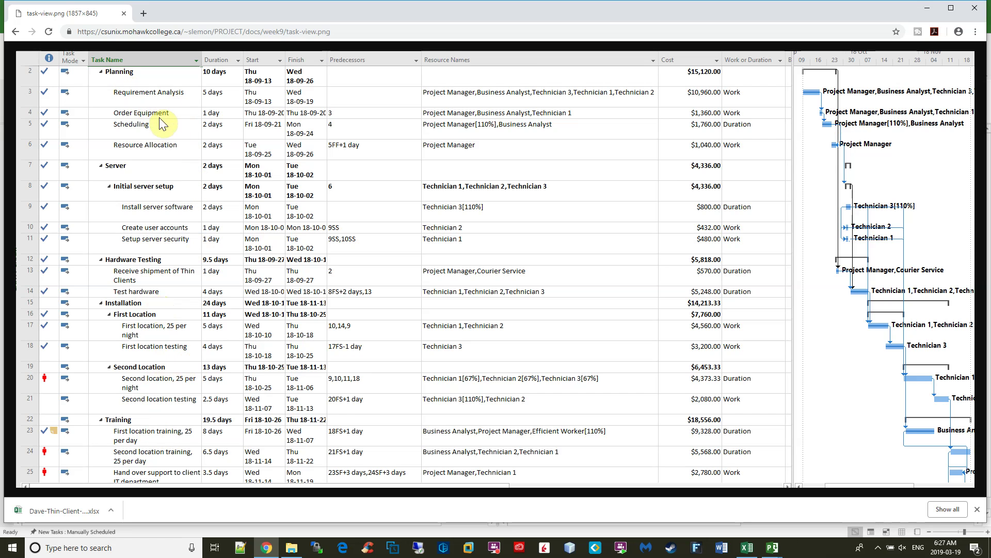
Widen the Task Name column and indent rows 2–26 under the project summary task.
{"action": "key", "text": "alt+Tab"}
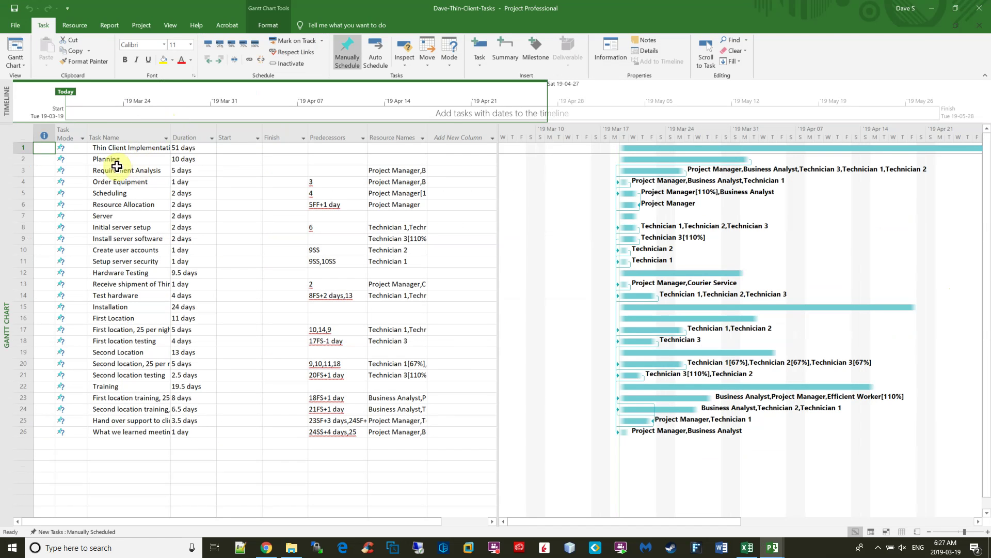
{"action": "left_click_drag", "start_coordinate": [124, 138], "coordinate": [262, 131]}
{"action": "left_click", "coordinate": [112, 161]}
{"action": "key", "text": "shift+Down"}
{"action": "key", "text": "shift+Down"}
{"action": "key", "text": "shift+Down"}
{"action": "key", "text": "shift+Down"}
{"action": "key", "text": "shift+Down"}
{"action": "key", "text": "shift+Down"}
{"action": "key", "text": "shift+Down"}
{"action": "key", "text": "shift+Down"}
{"action": "key", "text": "shift+Down"}
{"action": "key", "text": "shift+Down"}
{"action": "key", "text": "shift+Down"}
{"action": "key", "text": "shift+Down"}
{"action": "key", "text": "shift+Down"}
{"action": "key", "text": "shift+Down"}
{"action": "key", "text": "shift+Down"}
{"action": "key", "text": "shift+Down"}
{"action": "key", "text": "shift+Down"}
{"action": "key", "text": "shift+Down"}
{"action": "key", "text": "shift+Down"}
{"action": "key", "text": "shift+Down"}
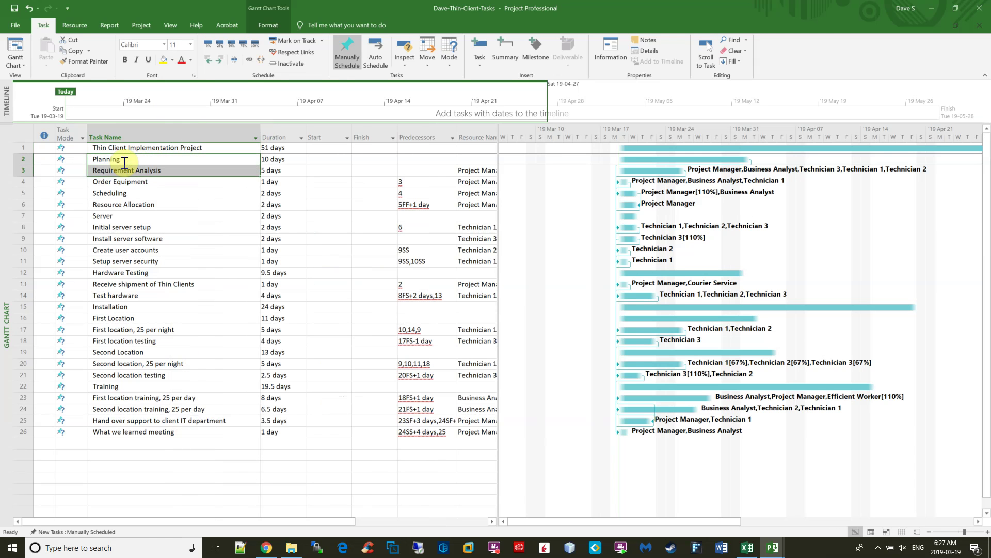
{"action": "key", "text": "shift+Down"}
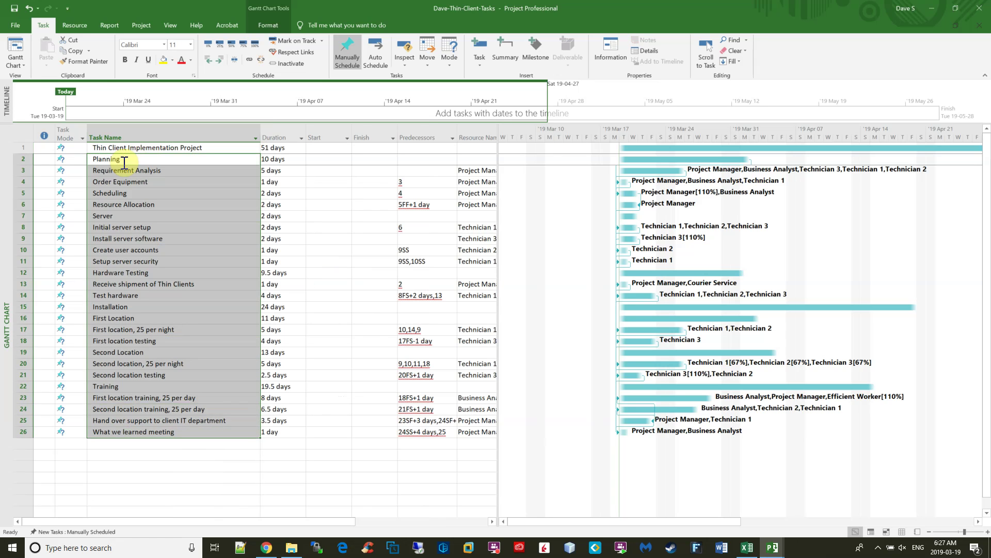
{"action": "left_click", "coordinate": [218, 59]}
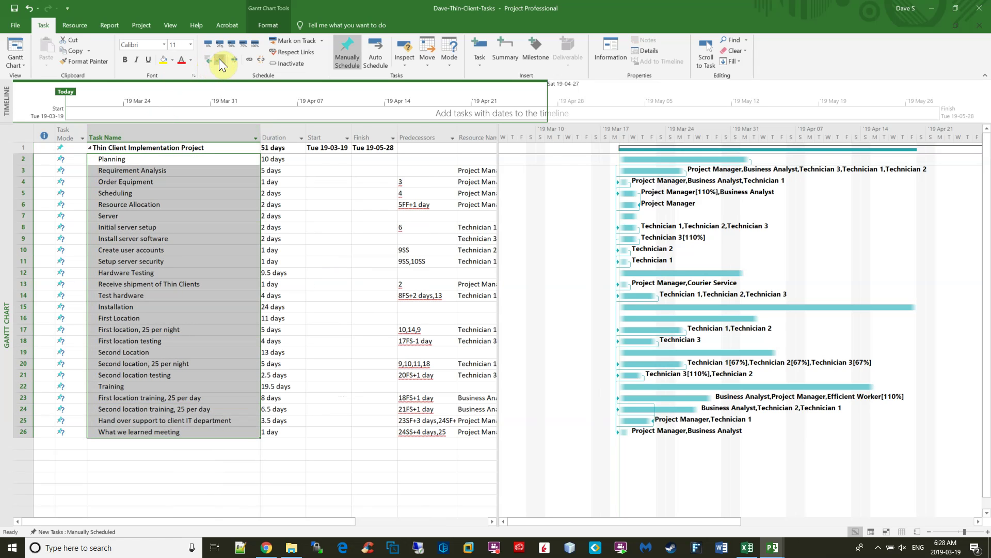
Indent the subtasks under Planning, Server and Hardware Testing.
{"action": "left_click", "coordinate": [147, 171]}
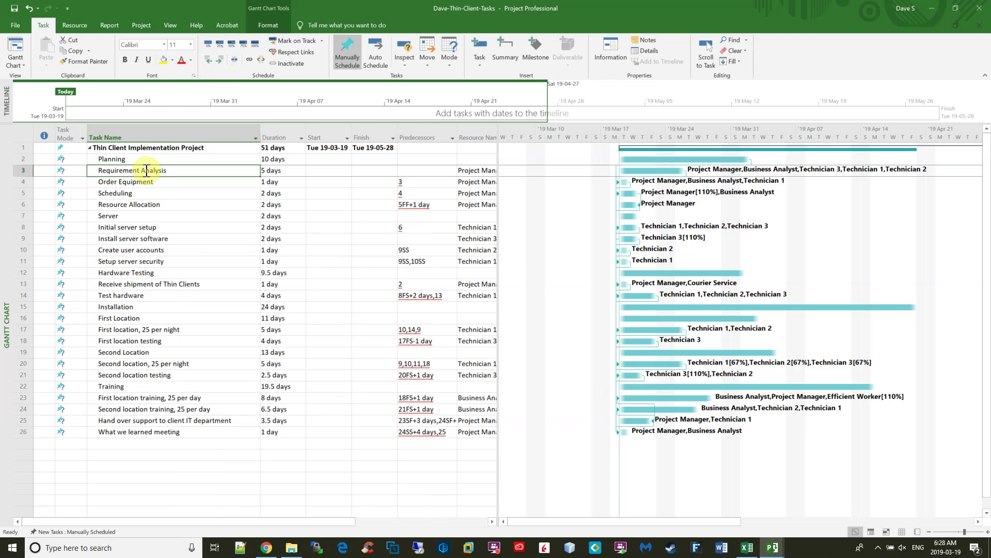
{"action": "key", "text": "shift+Down"}
{"action": "key", "text": "shift+Down"}
{"action": "key", "text": "shift+Down"}
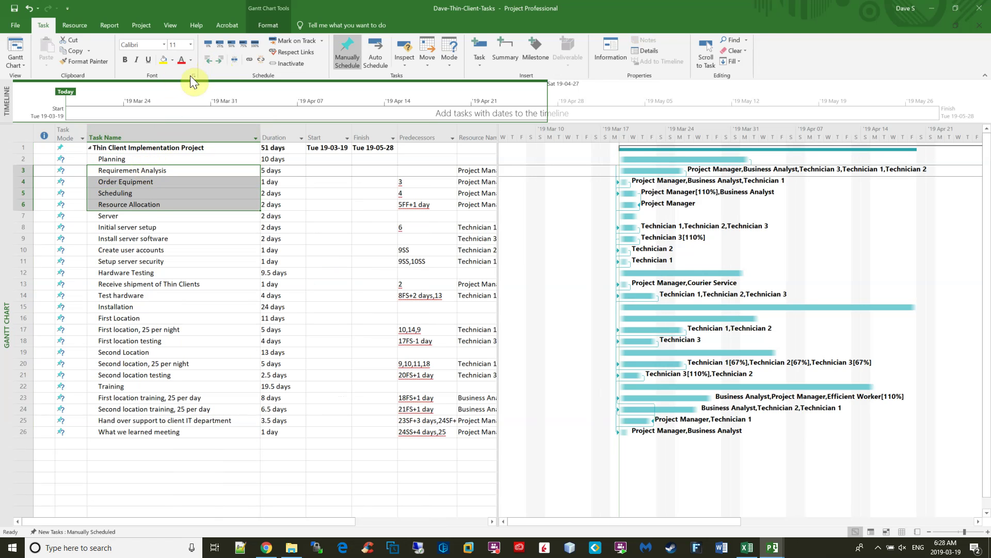
{"action": "left_click", "coordinate": [221, 58]}
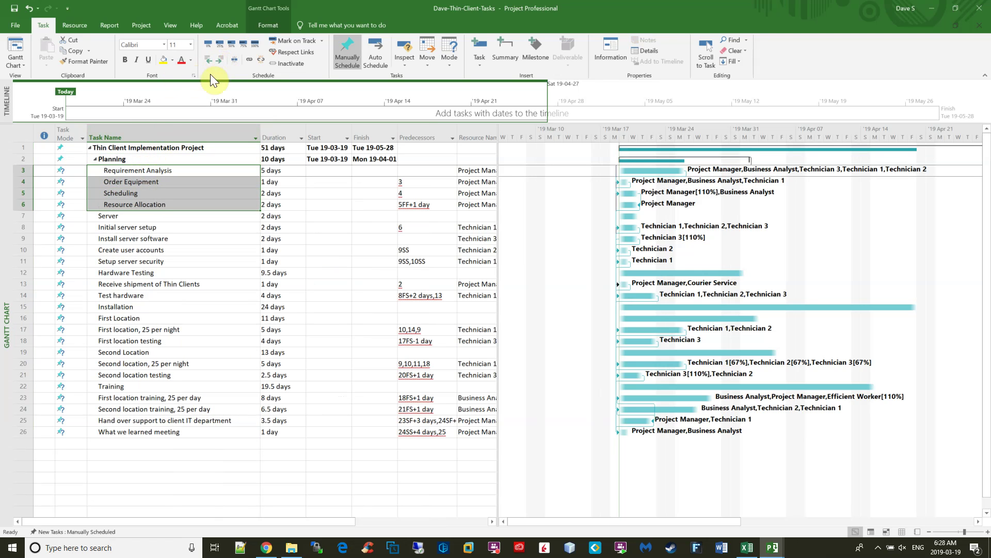
{"action": "left_click", "coordinate": [124, 229]}
{"action": "key", "text": "shift+Down"}
{"action": "key", "text": "shift+Down"}
{"action": "key", "text": "shift+Down"}
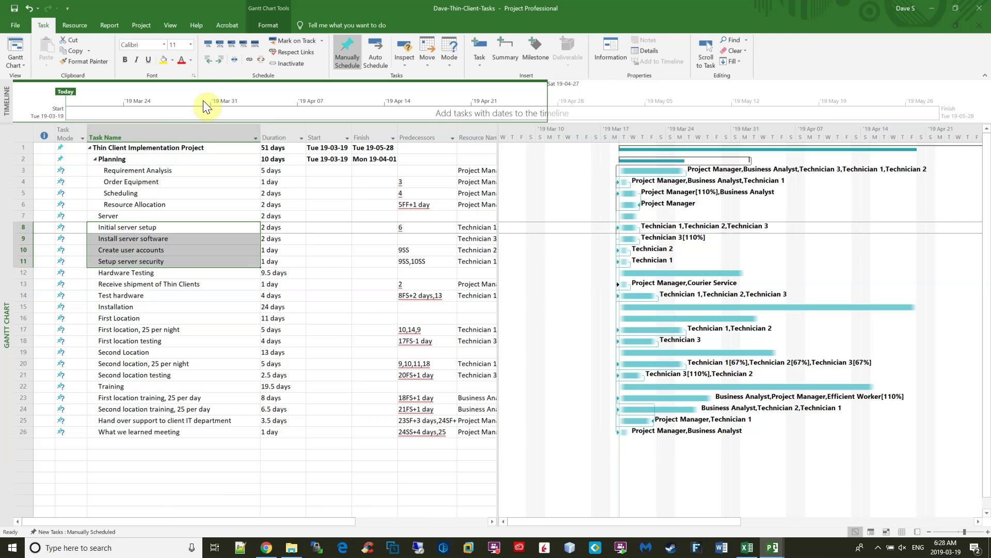
{"action": "left_click", "coordinate": [220, 60]}
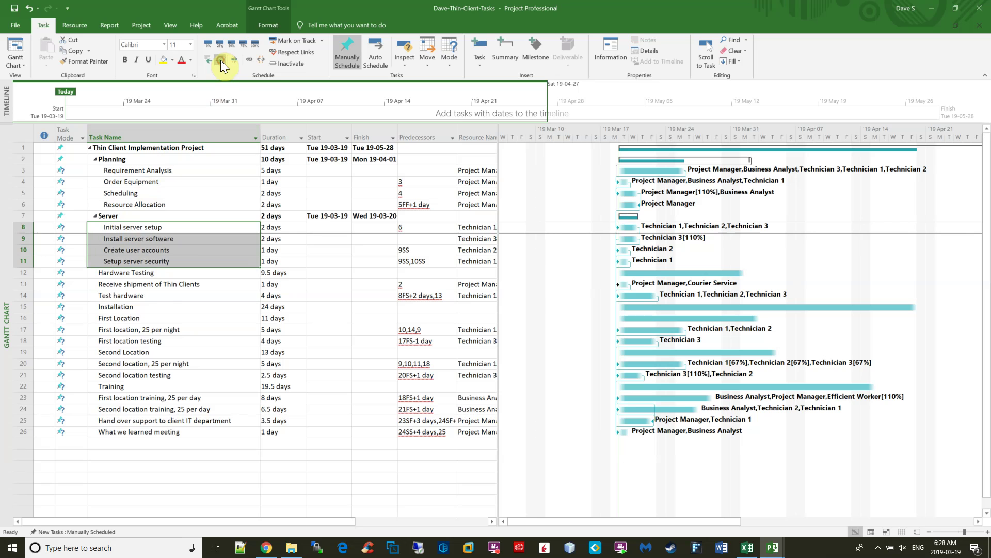
{"action": "left_click", "coordinate": [127, 285]}
{"action": "left_click", "coordinate": [161, 294], "text": "shift"}
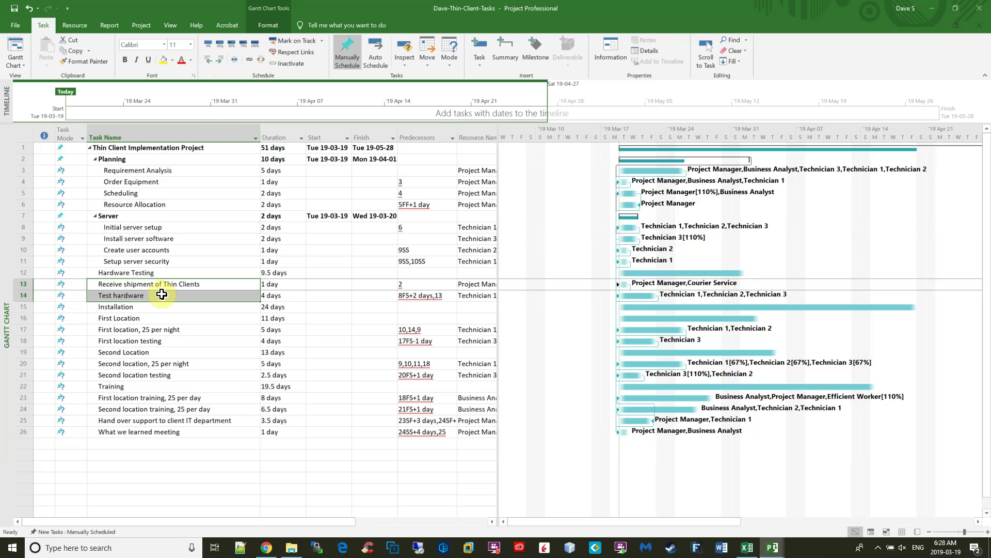
{"action": "left_click", "coordinate": [221, 61]}
Indent the location tasks under Installation and the training tasks under Training.
{"action": "left_click", "coordinate": [142, 318]}
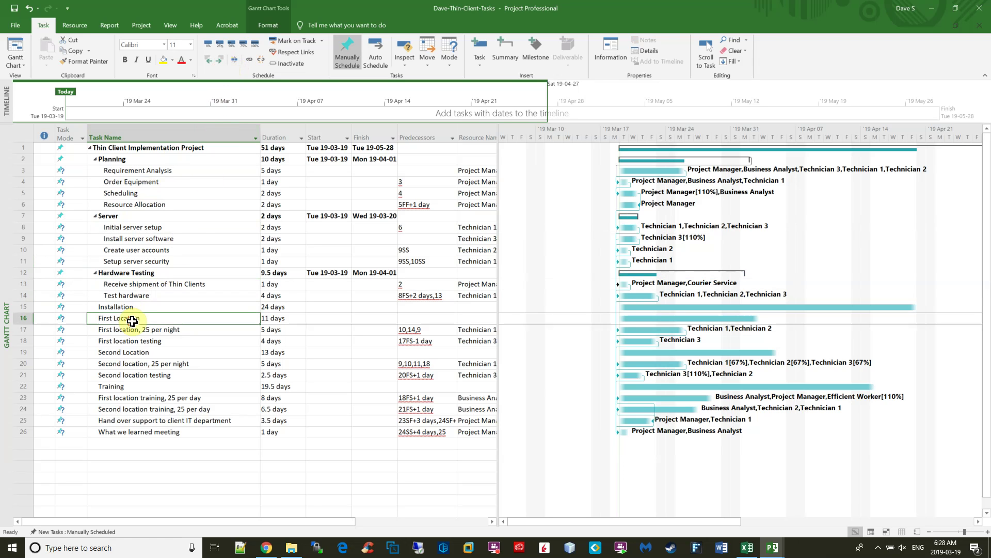
{"action": "key", "text": "shift+Down"}
{"action": "key", "text": "shift+Down"}
{"action": "key", "text": "shift+Down"}
{"action": "key", "text": "shift+Down"}
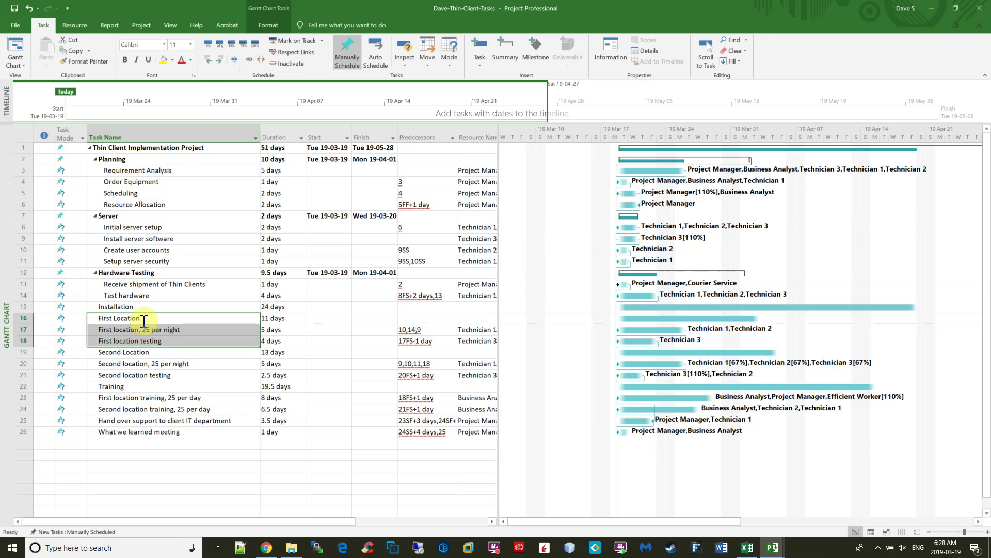
{"action": "key", "text": "shift+Down"}
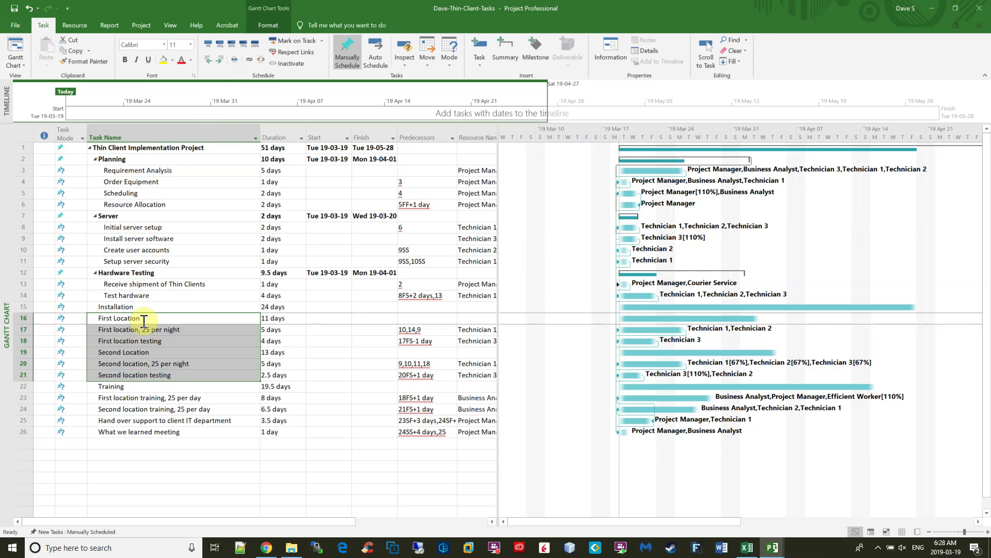
{"action": "left_click", "coordinate": [221, 59]}
{"action": "left_click", "coordinate": [141, 399]}
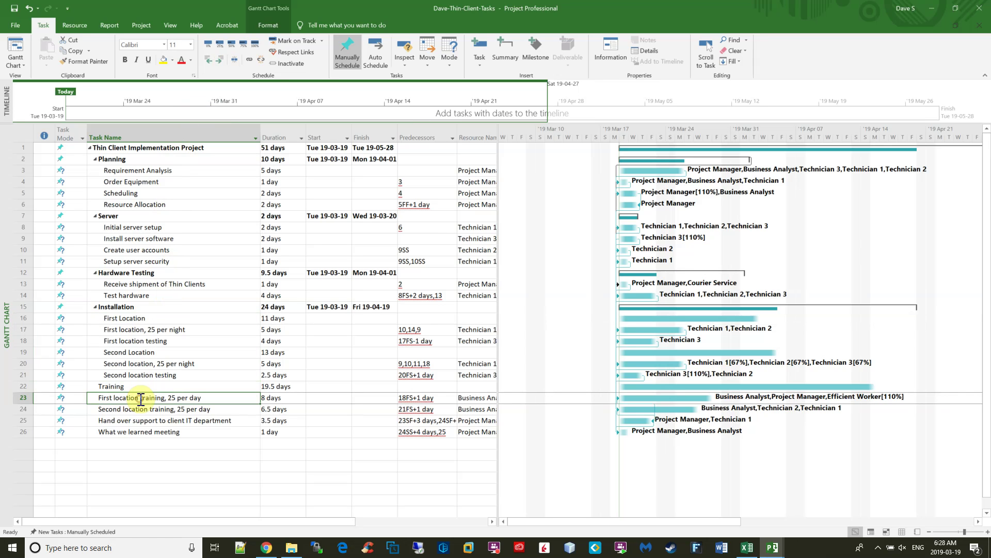
{"action": "key", "text": "shift+Down"}
{"action": "key", "text": "shift+Down"}
{"action": "key", "text": "shift+Down"}
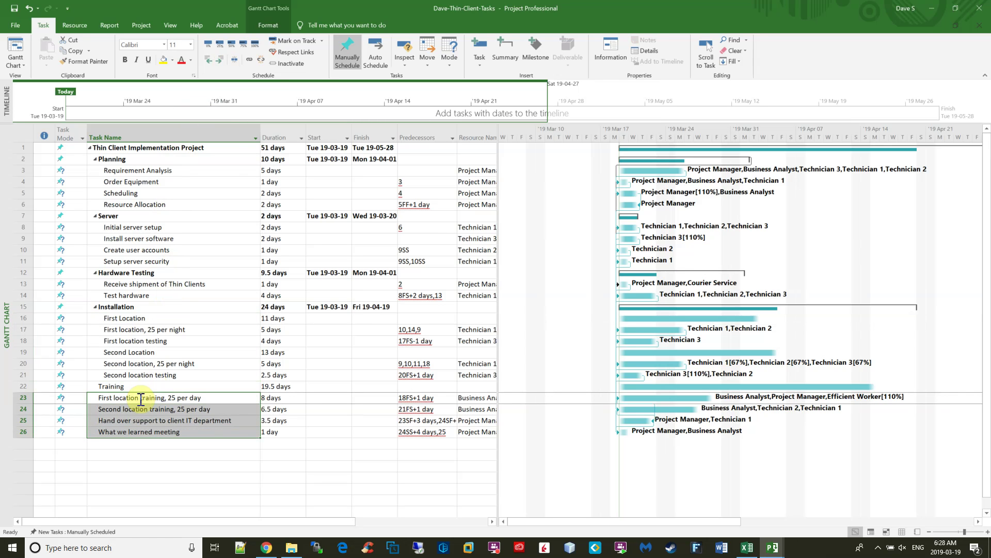
{"action": "left_click", "coordinate": [219, 60]}
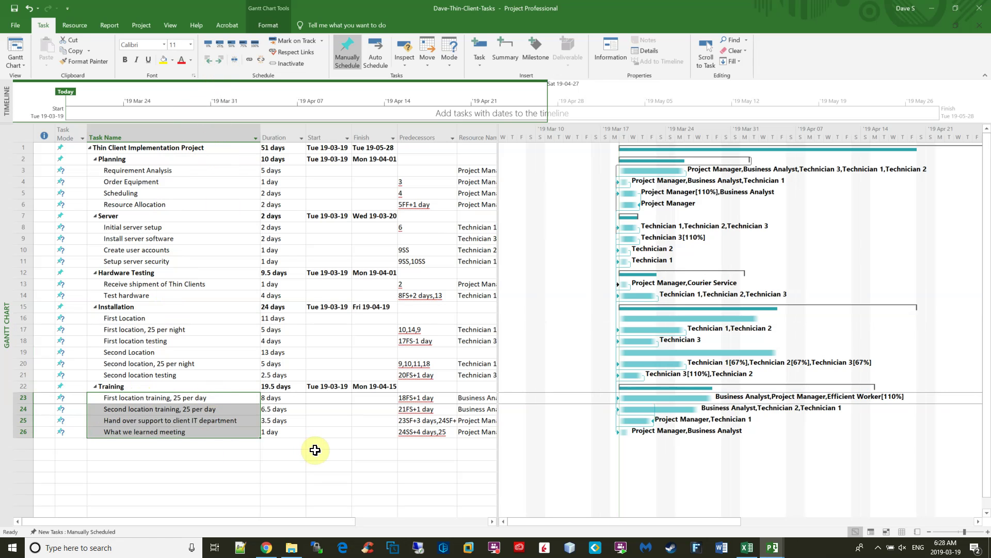
{"action": "key", "text": "ctrl+z"}
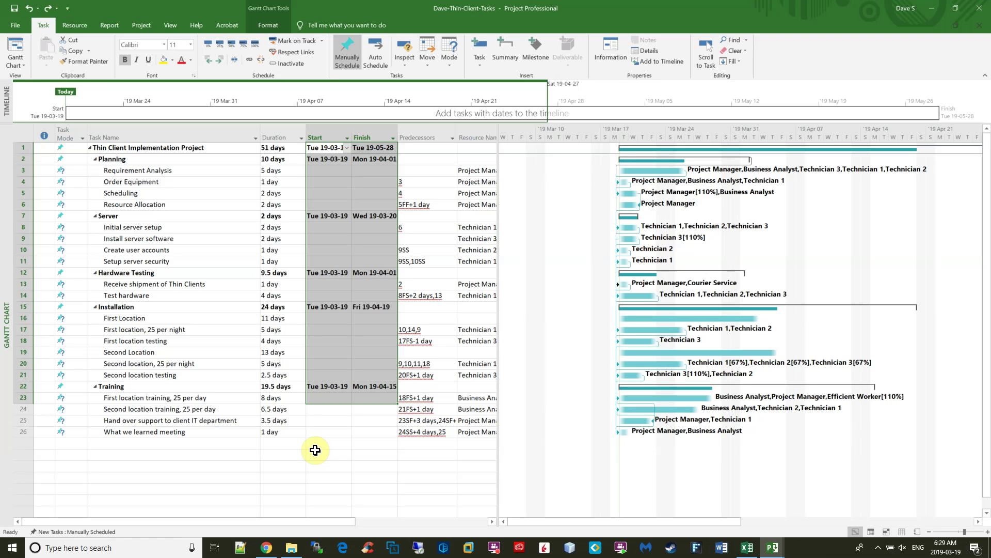
Delete the selected Start and Finish values of rows 1–23.
{"action": "key", "text": "Delete"}
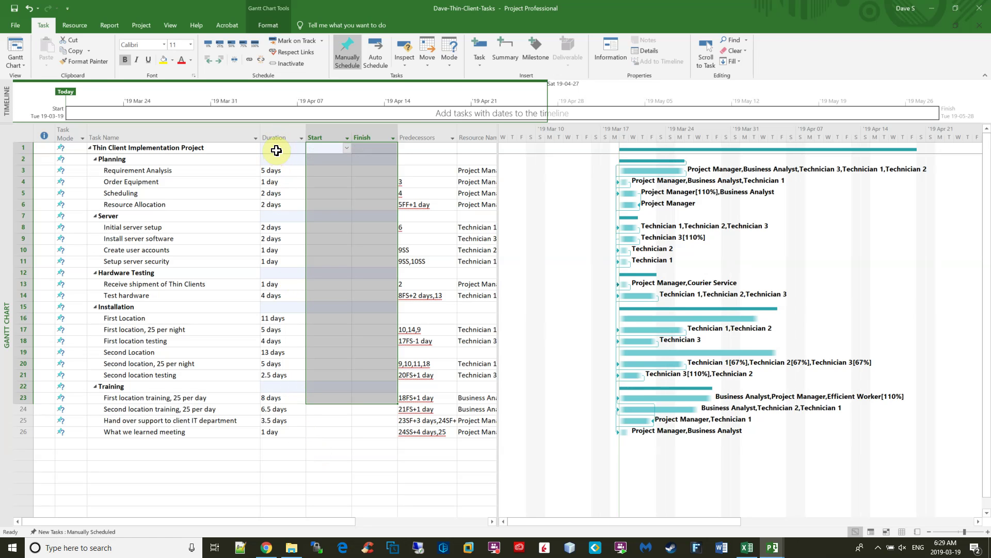
Set the Project Information start date to March 25 (Mon 19-03-25).
{"action": "left_click", "coordinate": [141, 24]}
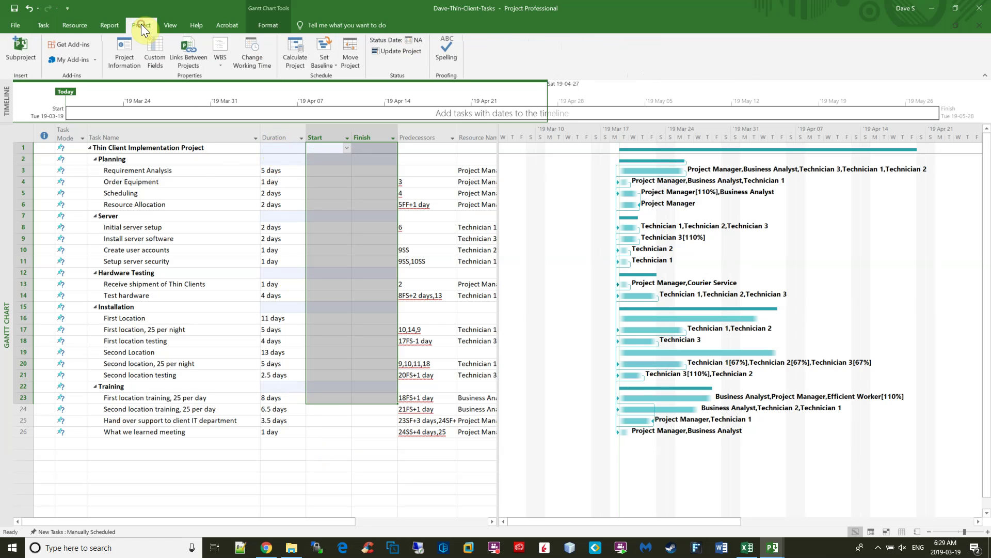
{"action": "left_click", "coordinate": [128, 56]}
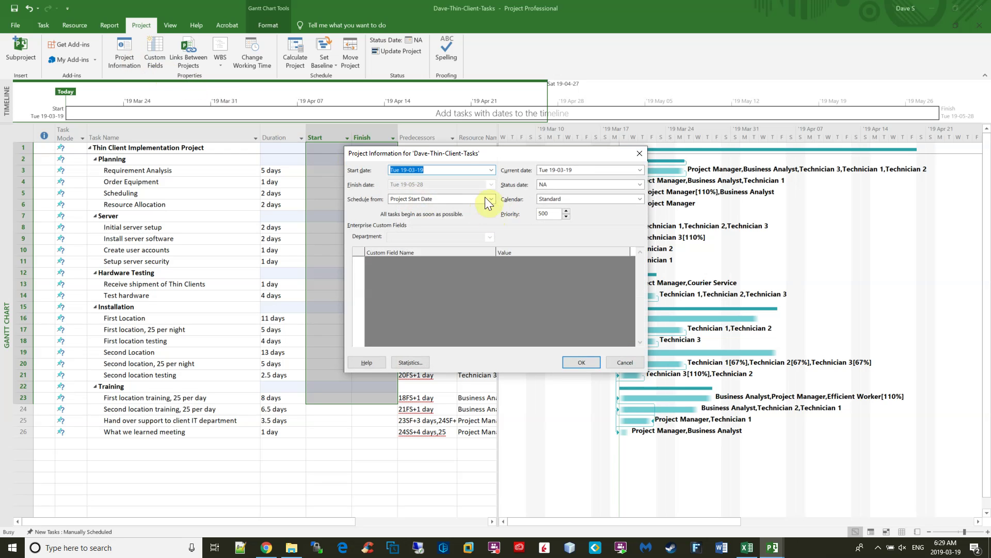
{"action": "left_click", "coordinate": [443, 170]}
{"action": "left_click", "coordinate": [491, 171]}
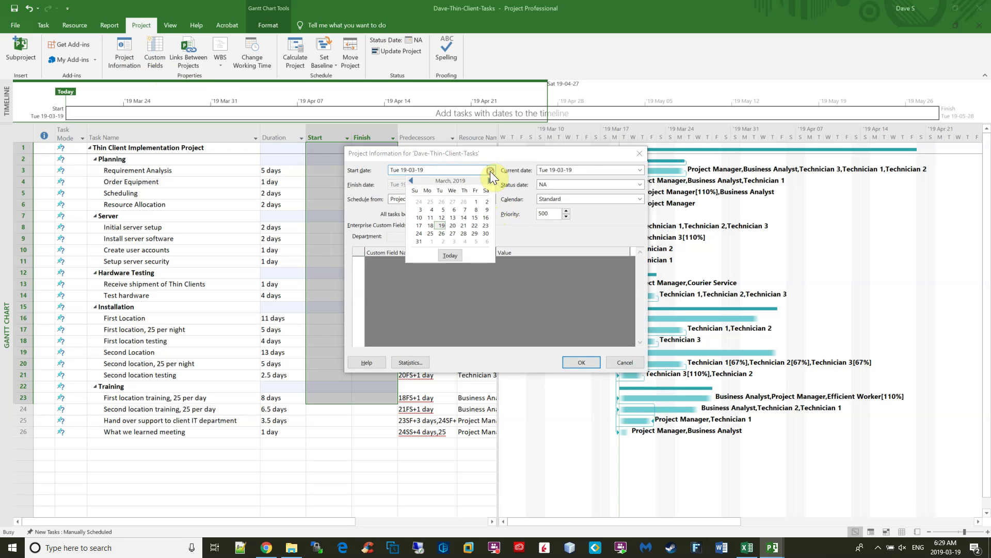
{"action": "left_click", "coordinate": [430, 233]}
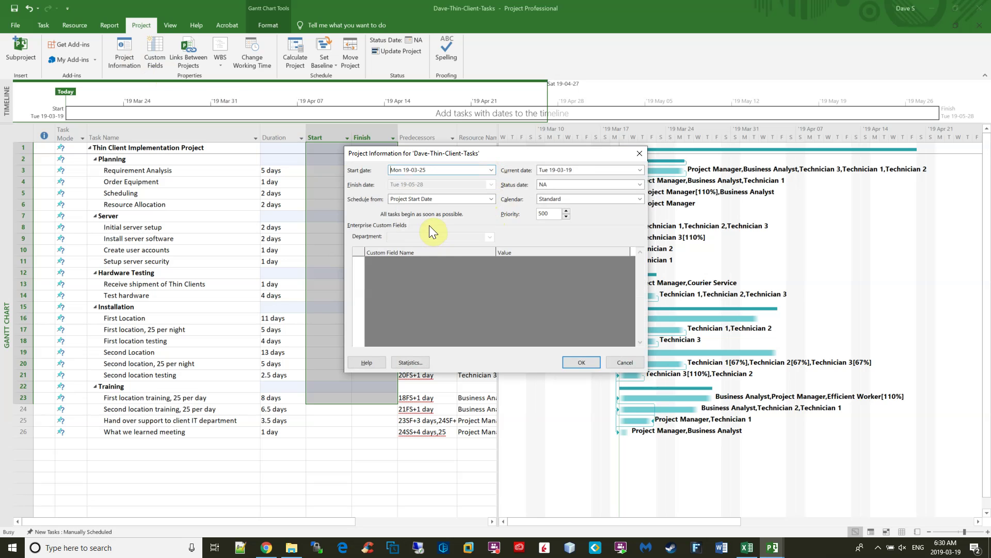
{"action": "left_click", "coordinate": [581, 363]}
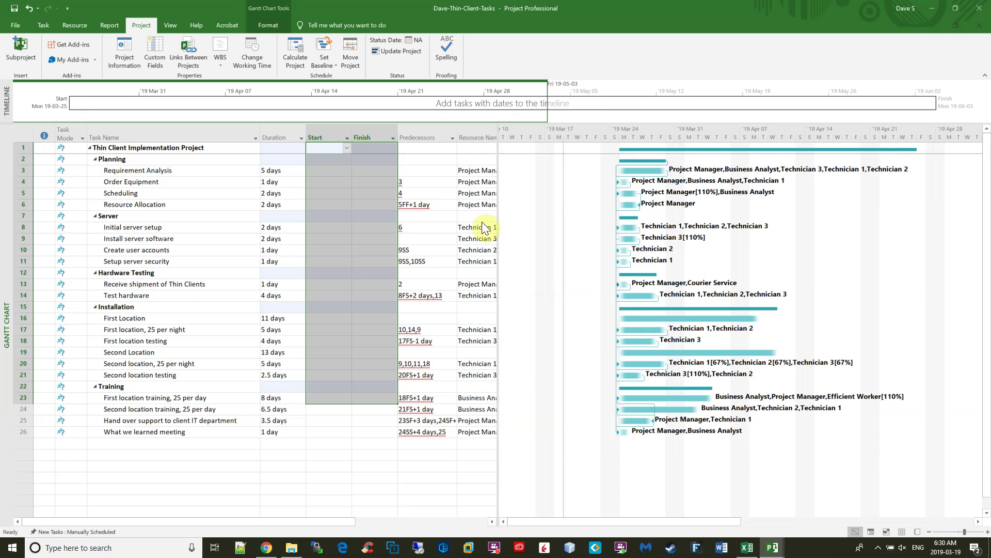
Set row 1's start to March 25 and Auto Schedule the Start and Finish of all 26 tasks.
{"action": "left_click", "coordinate": [346, 148]}
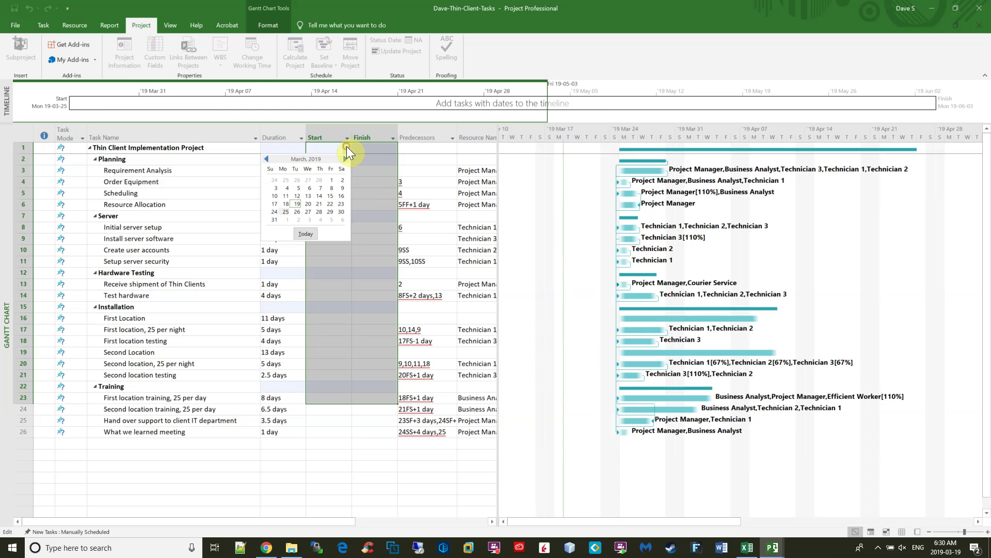
{"action": "left_click", "coordinate": [283, 212]}
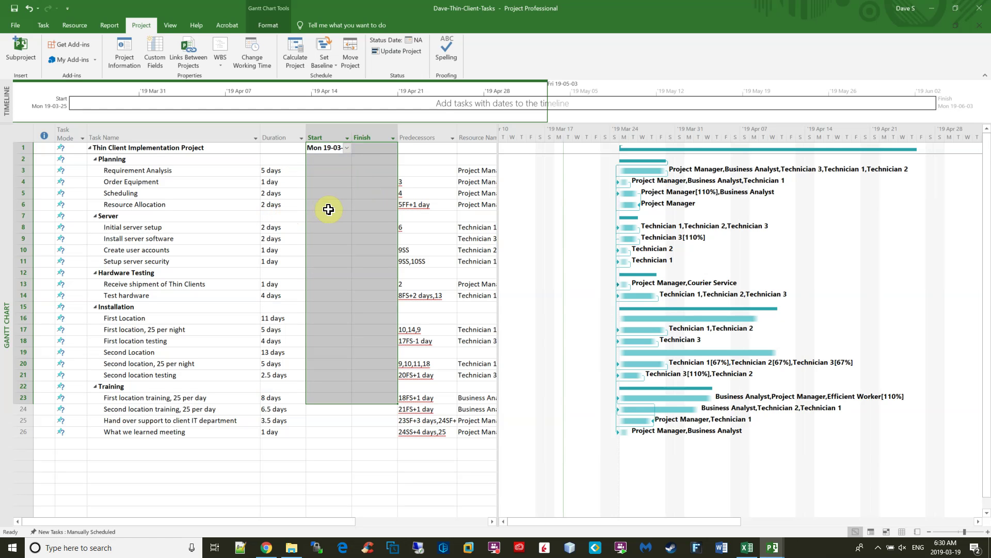
{"action": "left_click", "coordinate": [43, 25]}
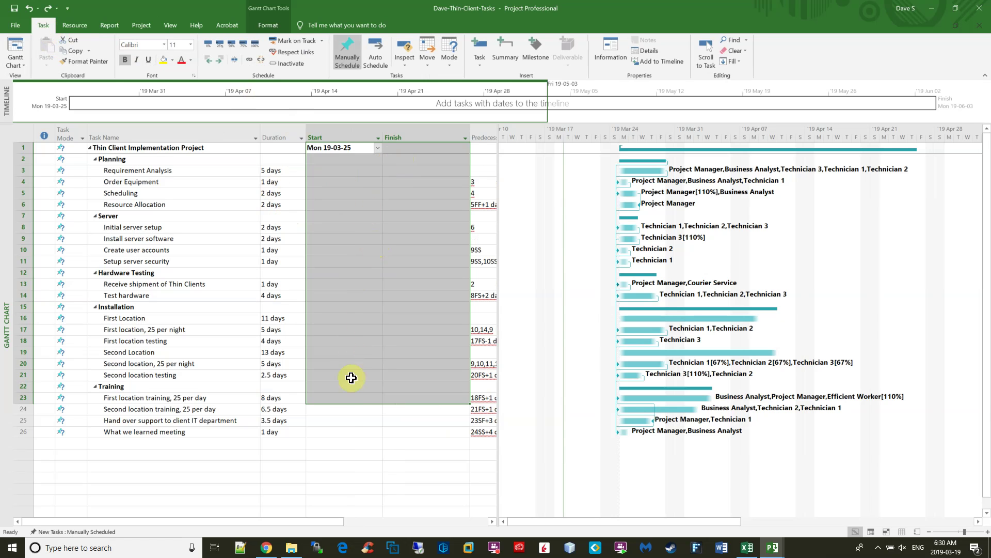
{"action": "left_click", "coordinate": [372, 314]}
{"action": "left_click_drag", "start_coordinate": [372, 148], "coordinate": [375, 159]}
{"action": "key", "text": "shift+Down"}
{"action": "key", "text": "shift+Down"}
{"action": "key", "text": "shift+Down"}
{"action": "key", "text": "shift+Down"}
{"action": "key", "text": "shift+Down"}
{"action": "key", "text": "shift+Down"}
{"action": "key", "text": "shift+Down"}
{"action": "key", "text": "shift+Down"}
{"action": "key", "text": "shift+Down"}
{"action": "key", "text": "shift+Down"}
{"action": "key", "text": "shift+Down"}
{"action": "key", "text": "shift+Down"}
{"action": "key", "text": "shift+Down"}
{"action": "key", "text": "shift+Down"}
{"action": "key", "text": "shift+Down"}
{"action": "key", "text": "shift+Down"}
{"action": "key", "text": "shift+Down"}
{"action": "key", "text": "shift+Down"}
{"action": "key", "text": "shift+Down"}
{"action": "key", "text": "shift+Down"}
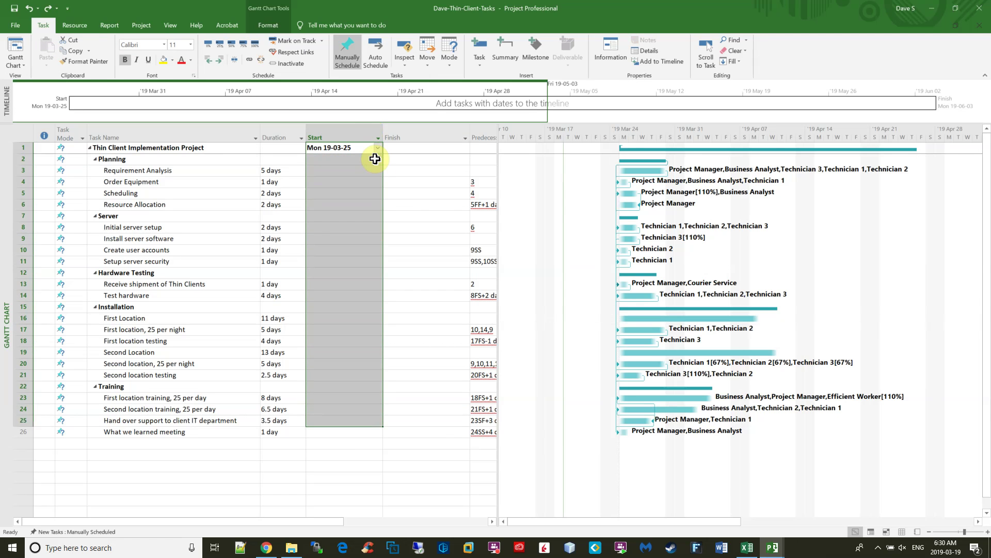
{"action": "key", "text": "shift+Right"}
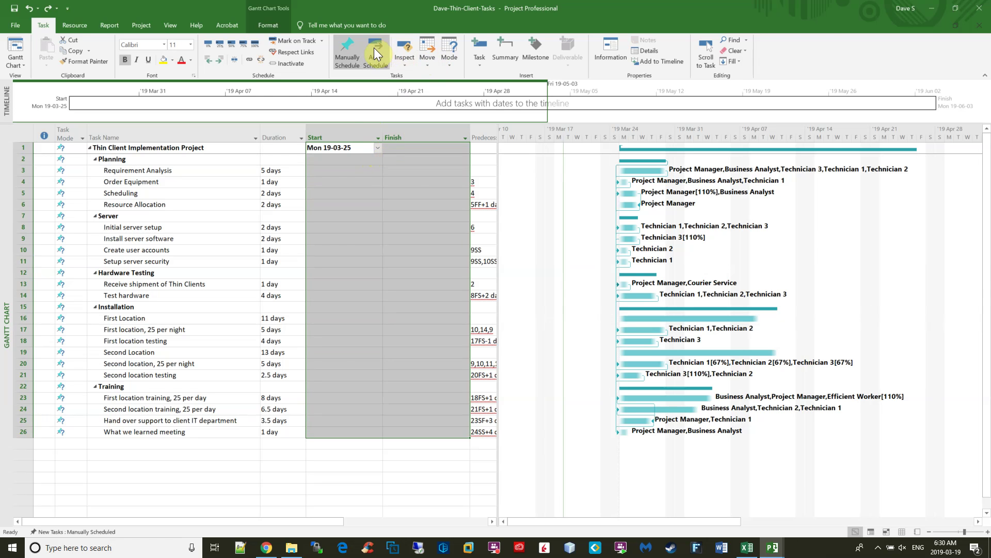
{"action": "left_click", "coordinate": [374, 48]}
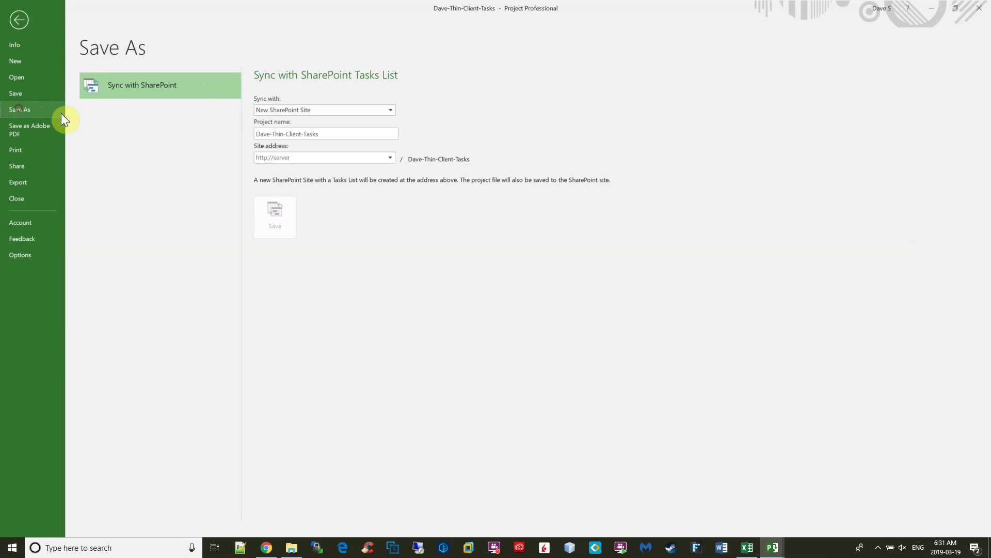
Save the project as Dave-Thin-Client-Tasks.mpp in the Downloads folder.
{"action": "left_click", "coordinate": [120, 137]}
{"action": "left_click", "coordinate": [44, 128]}
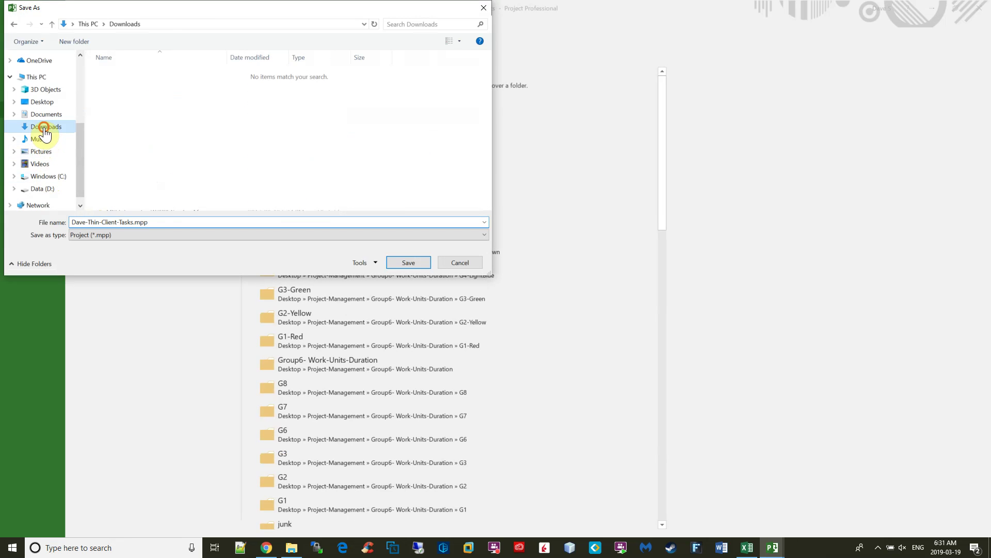
{"action": "left_click", "coordinate": [410, 263]}
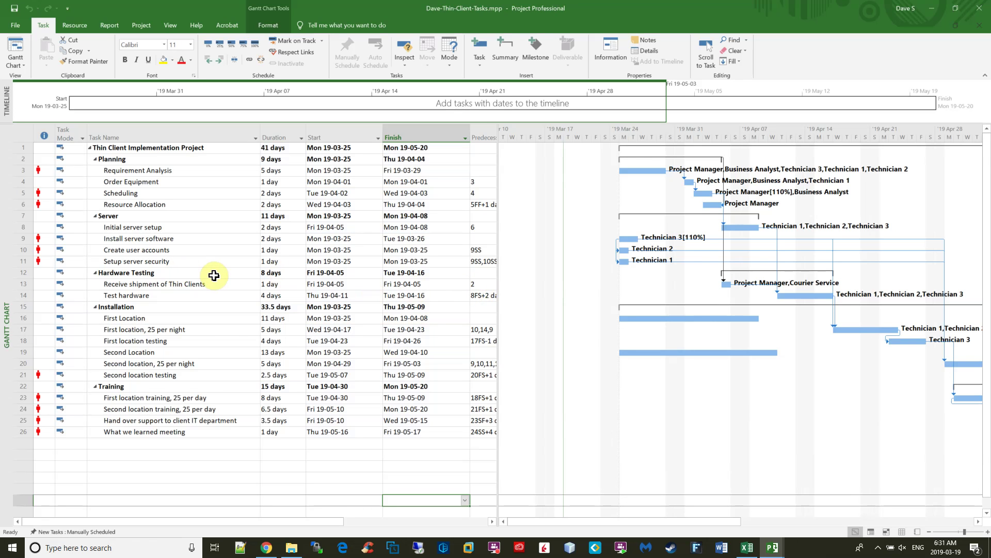
{"action": "key", "text": "alt+Tab"}
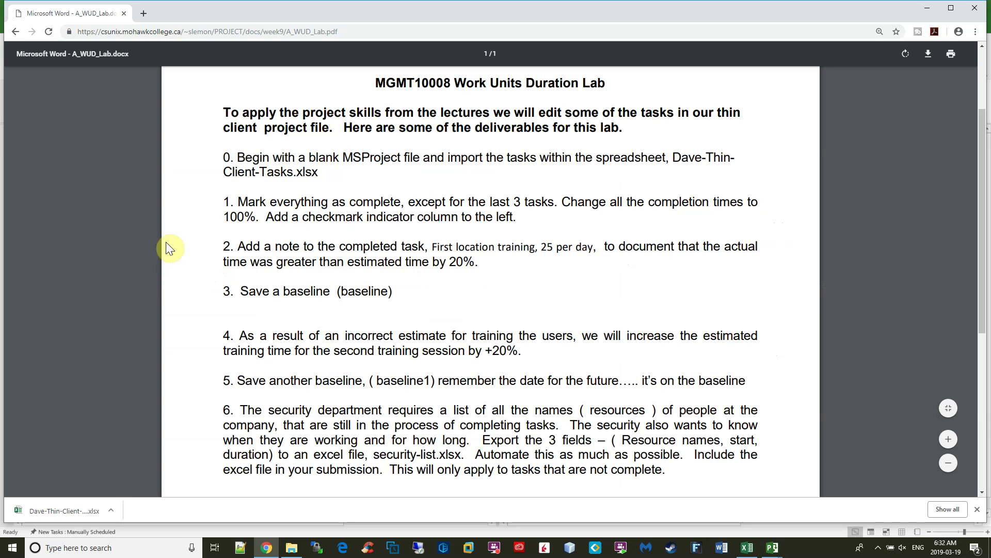
{"action": "left_click_drag", "start_coordinate": [221, 199], "coordinate": [536, 220]}
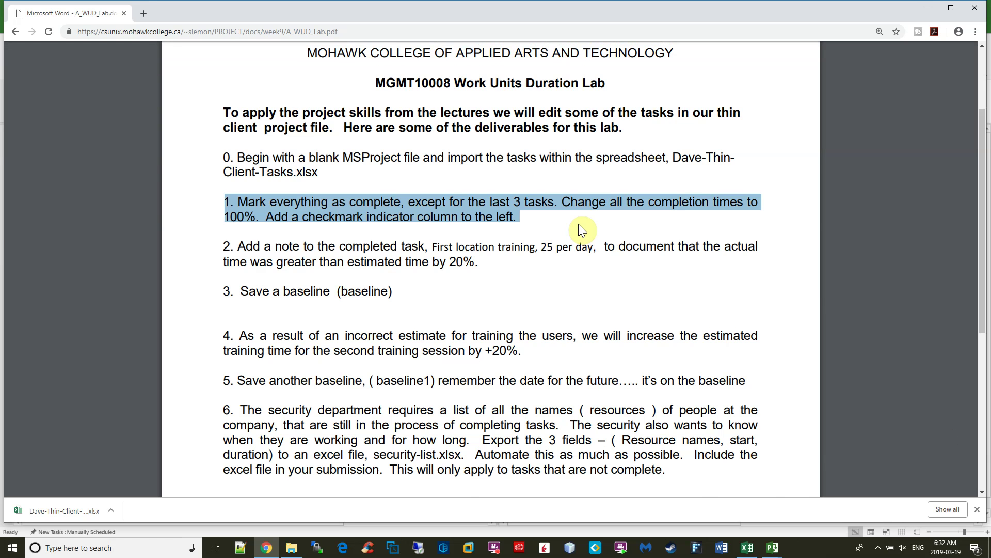
{"action": "key", "text": "alt+Tab"}
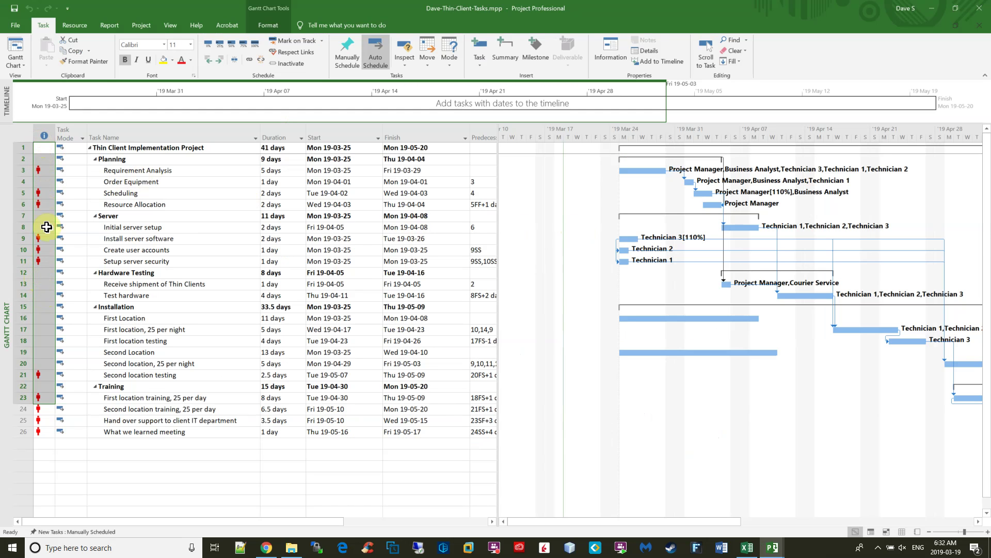
Set Percent complete to 100 for all selected tasks via Task Information.
{"action": "mouse_move", "coordinate": [50, 406]}
{"action": "left_click", "coordinate": [616, 49]}
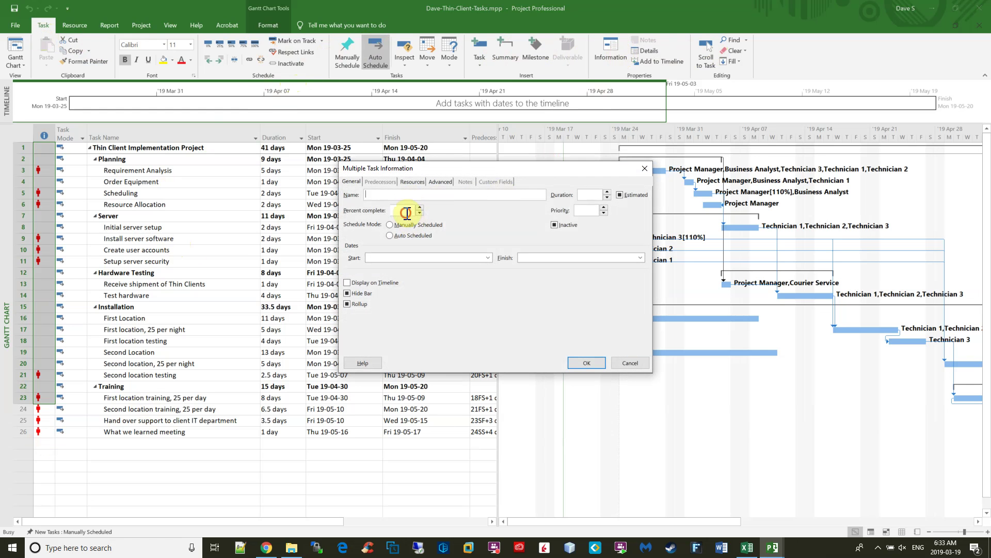
{"action": "type", "text": "10"}
{"action": "left_click", "coordinate": [577, 362]}
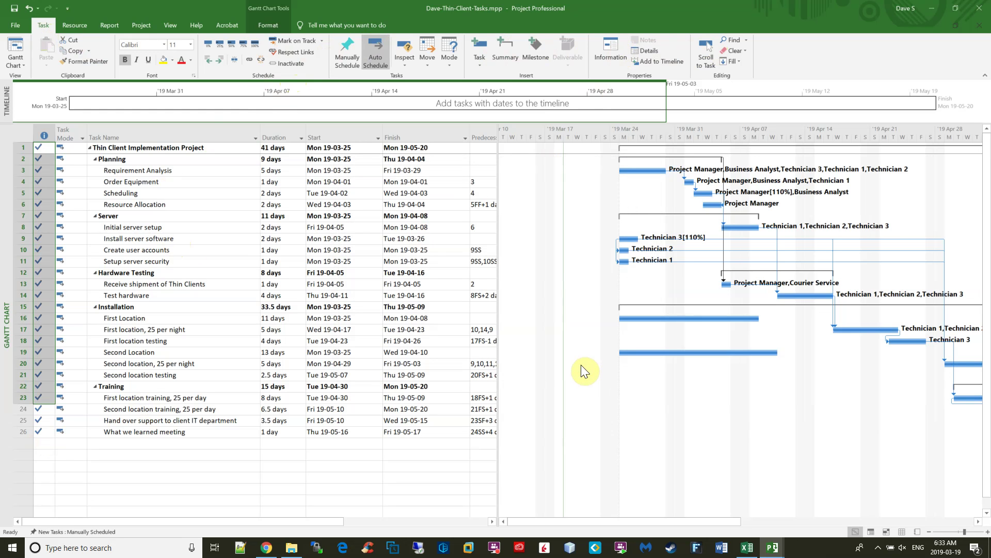
Reset Second location training and Hand over support tasks to 0% complete.
{"action": "left_click", "coordinate": [45, 408]}
{"action": "double_click", "coordinate": [45, 408]}
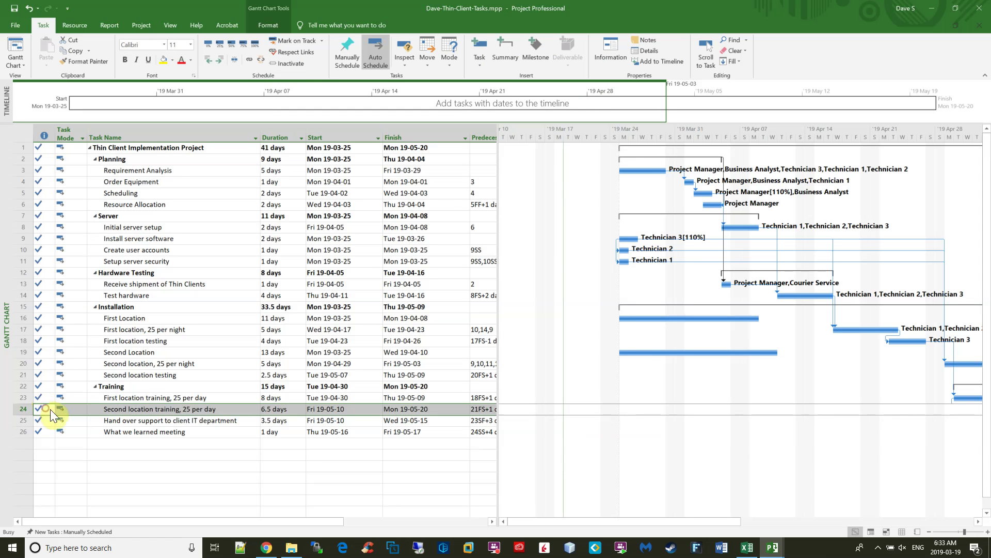
{"action": "double_click", "coordinate": [408, 210]}
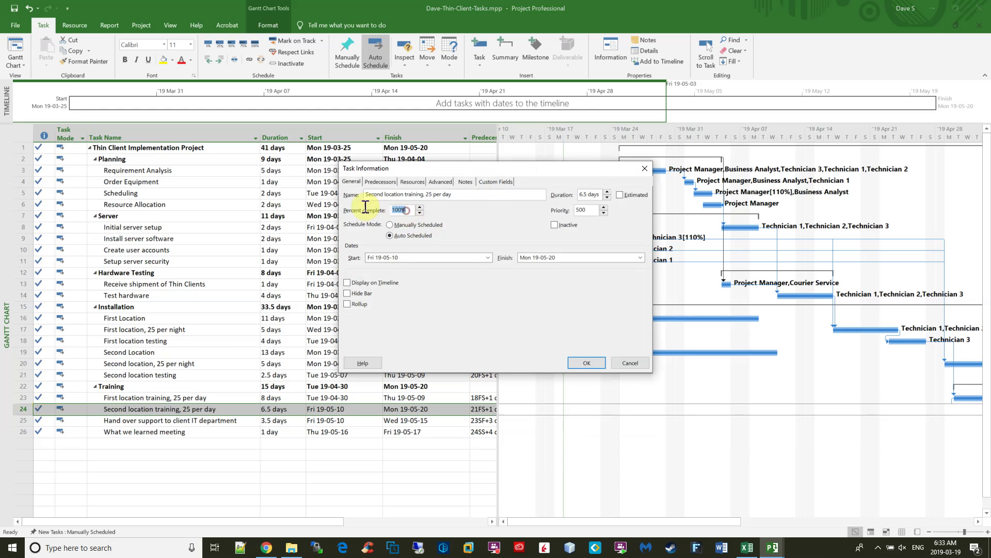
{"action": "left_click", "coordinate": [588, 363]}
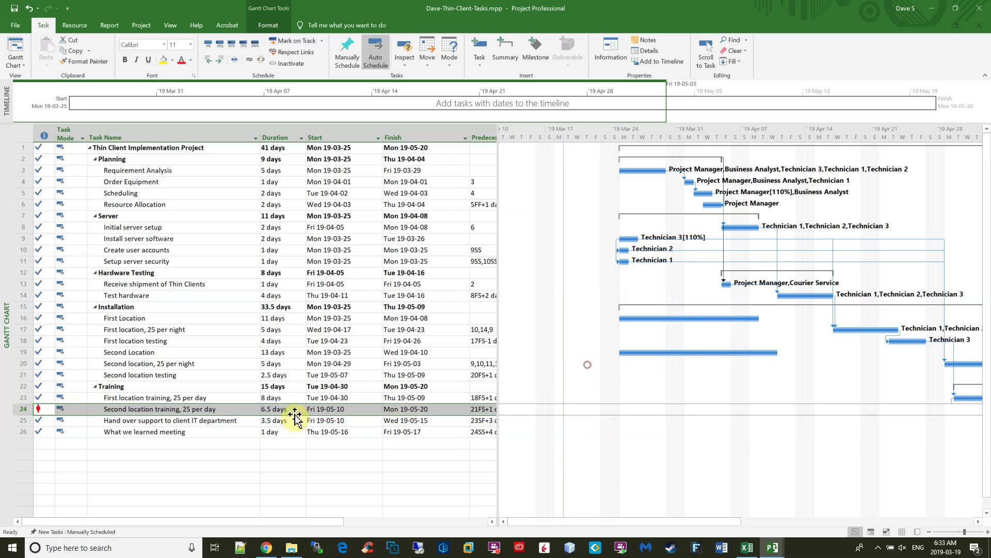
{"action": "left_click", "coordinate": [39, 420]}
{"action": "double_click", "coordinate": [38, 422]}
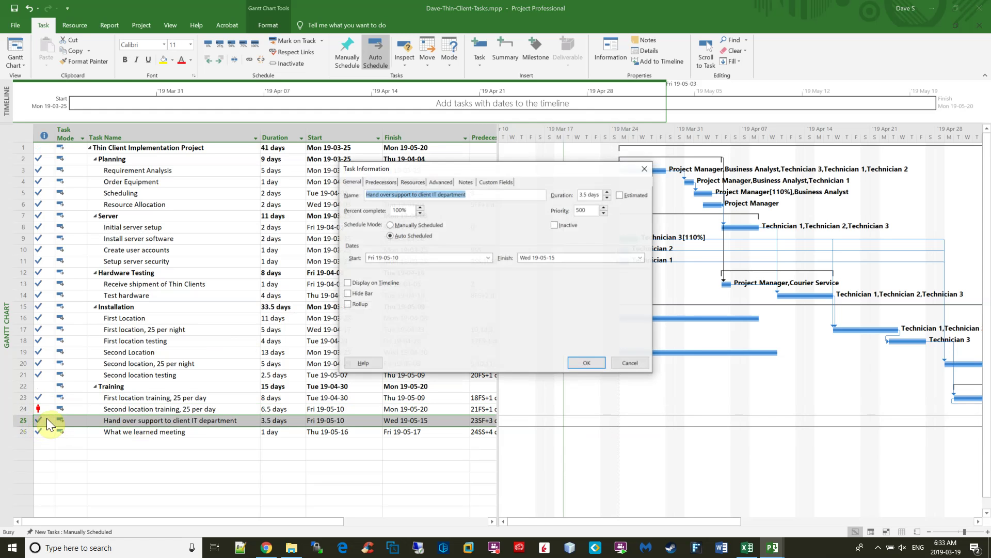
{"action": "double_click", "coordinate": [402, 210]}
{"action": "type", "text": "0"}
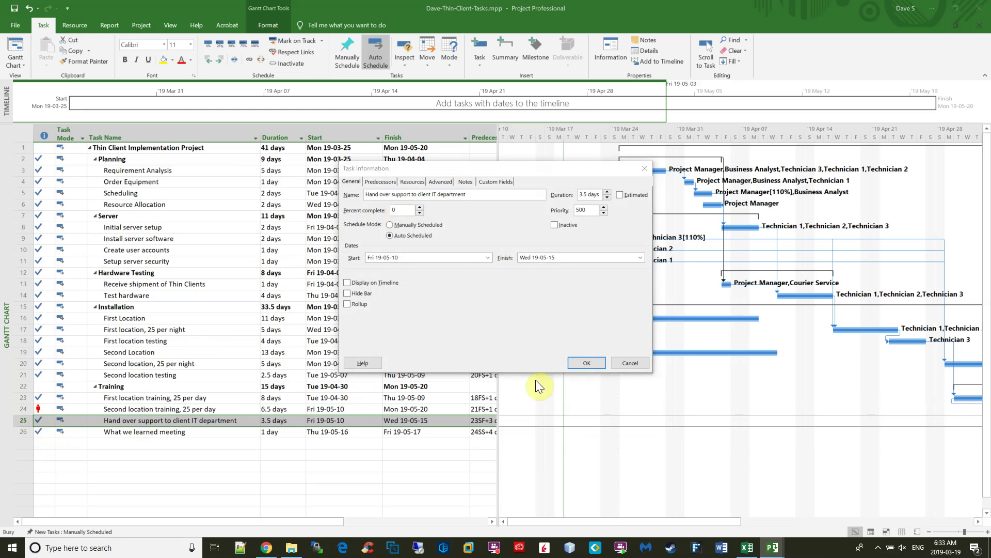
{"action": "left_click", "coordinate": [584, 363]}
Reset What we learned meeting to 0% complete and accept the Planning Wizard warning.
{"action": "left_click", "coordinate": [40, 431]}
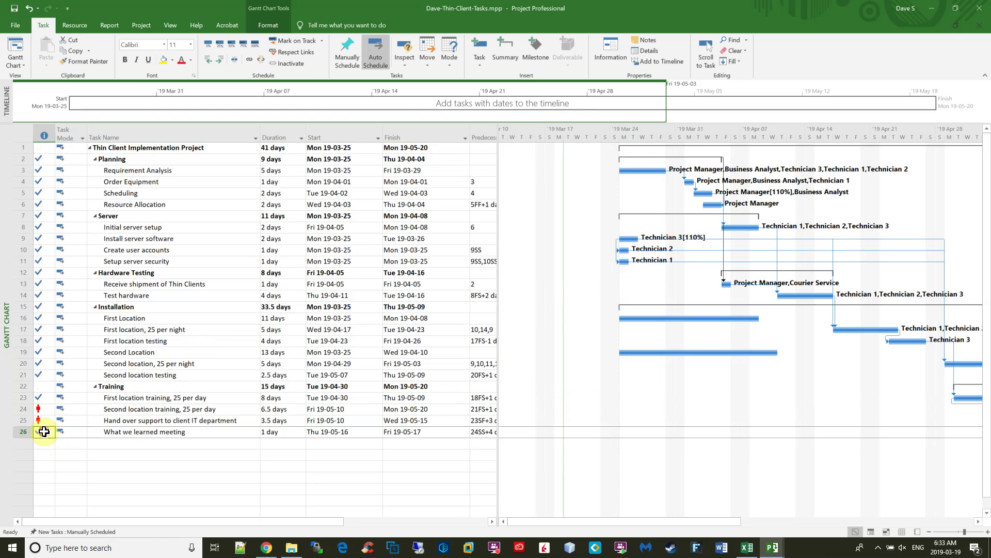
{"action": "double_click", "coordinate": [36, 433]}
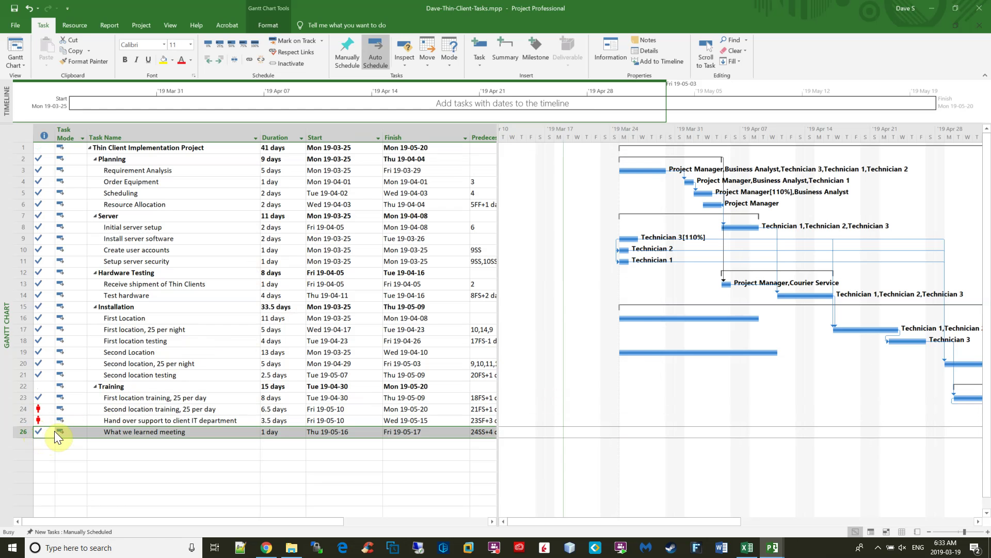
{"action": "double_click", "coordinate": [401, 211]}
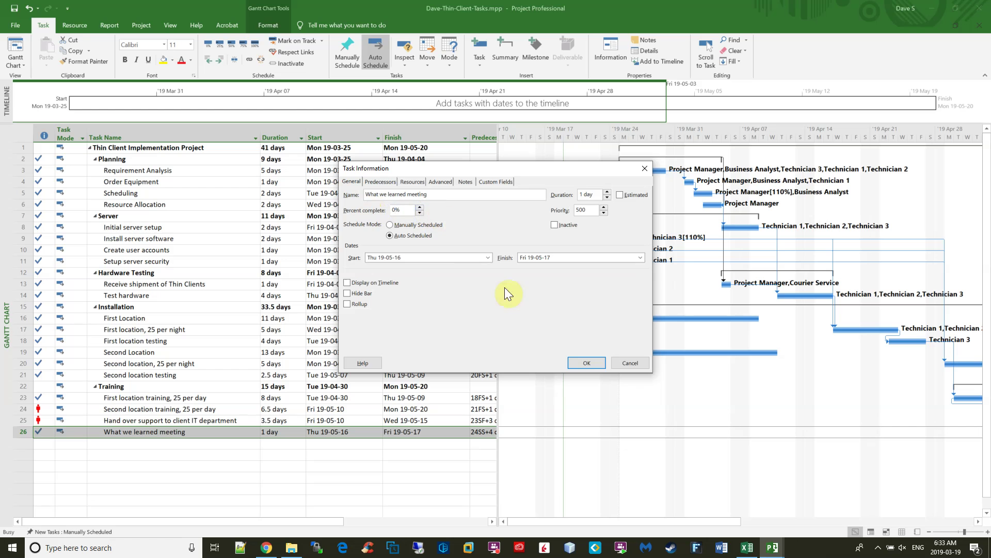
{"action": "left_click", "coordinate": [585, 363]}
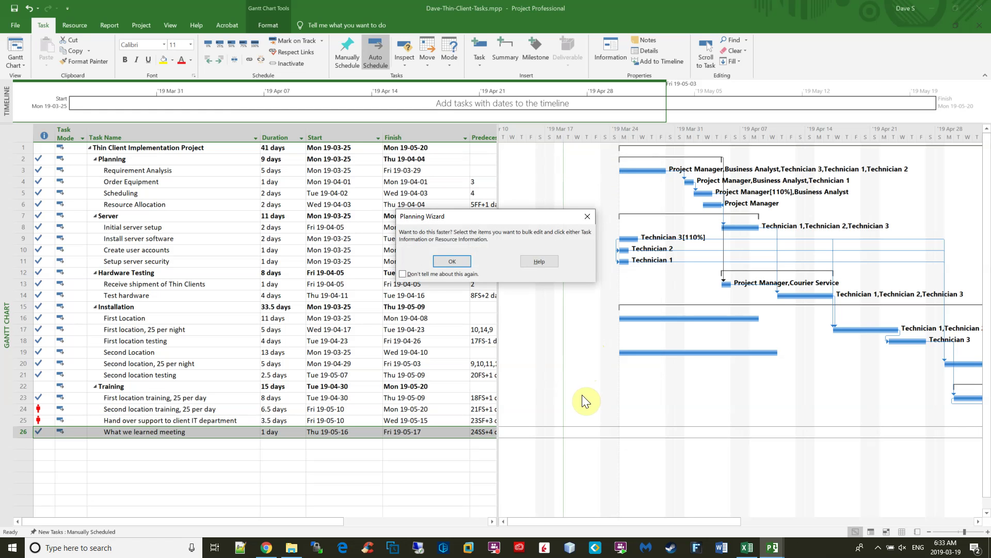
{"action": "left_click", "coordinate": [446, 261]}
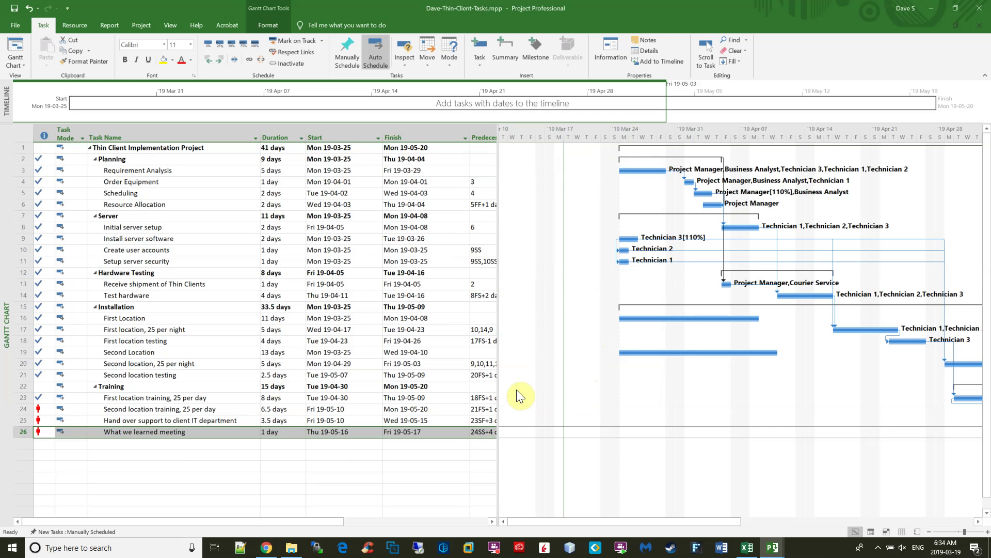
Restore the lab PDF in Chrome and highlight step 2 on the 20% training overrun.
{"action": "left_click", "coordinate": [266, 548]}
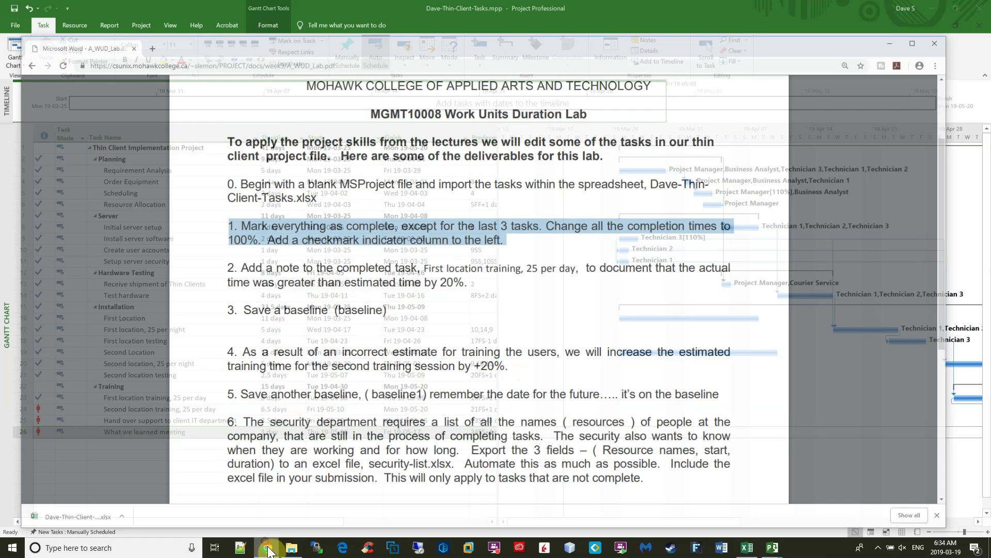
{"action": "left_click_drag", "start_coordinate": [485, 261], "coordinate": [241, 252]}
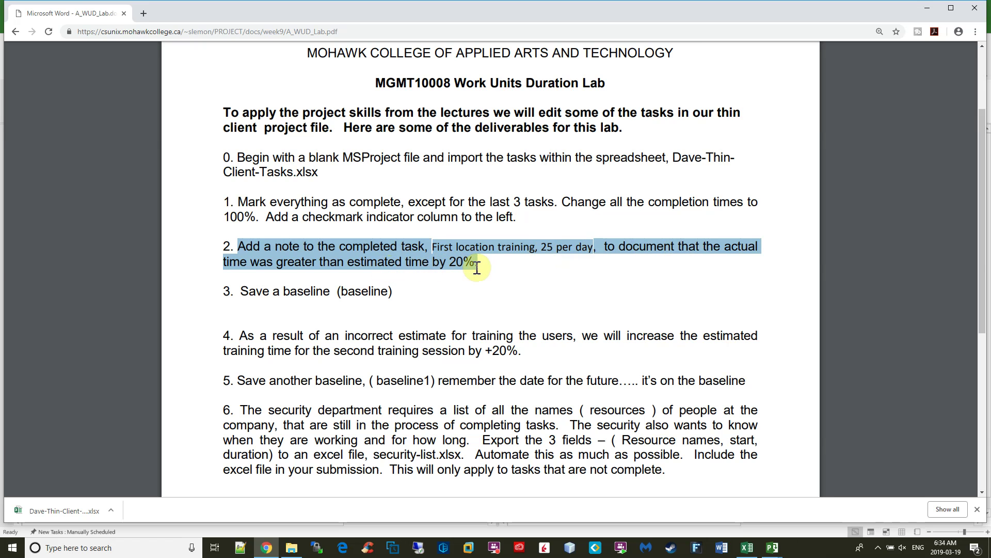
Add the note 'The training took 20% longer than anticipated.' to First location training, 25 per day.
{"action": "key", "text": "alt+Tab"}
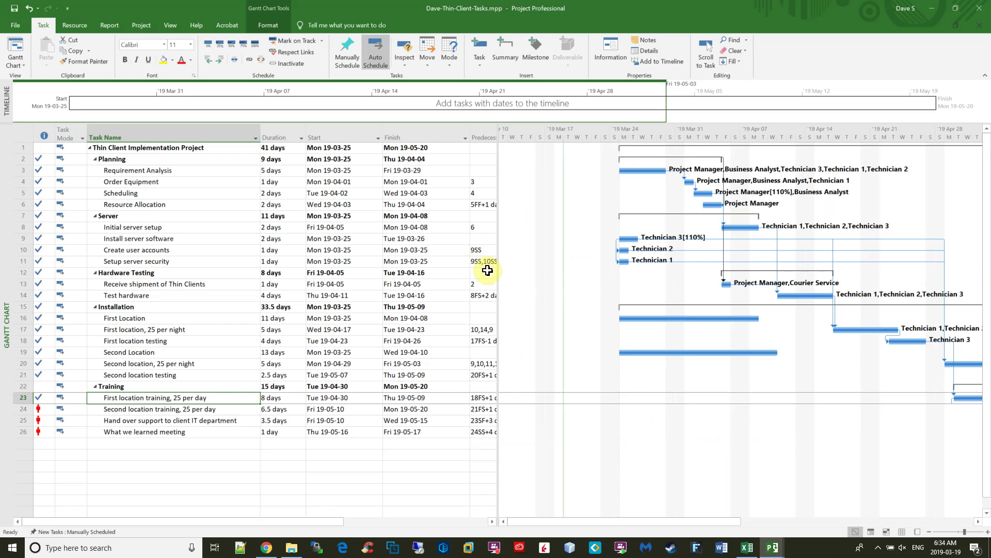
{"action": "double_click", "coordinate": [200, 398]}
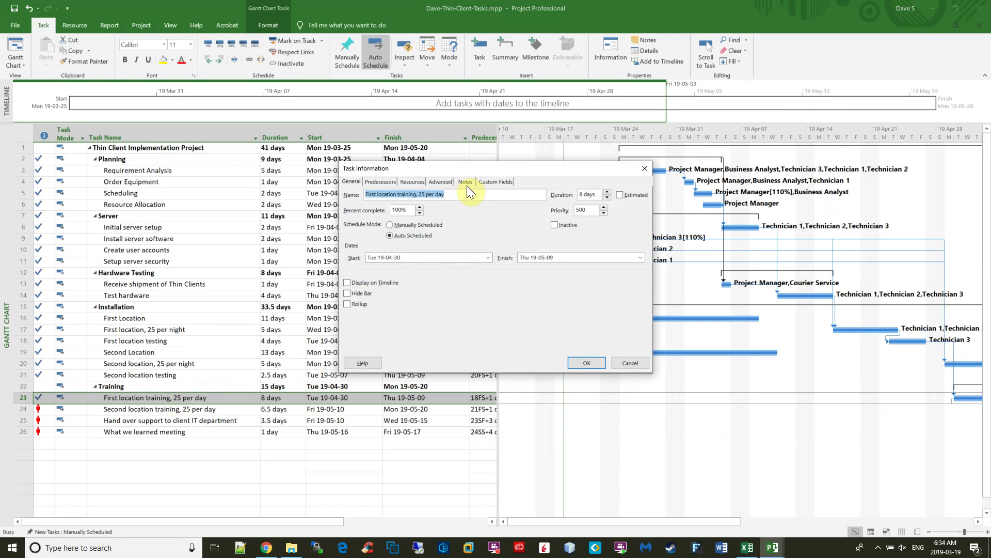
{"action": "left_click", "coordinate": [465, 182]}
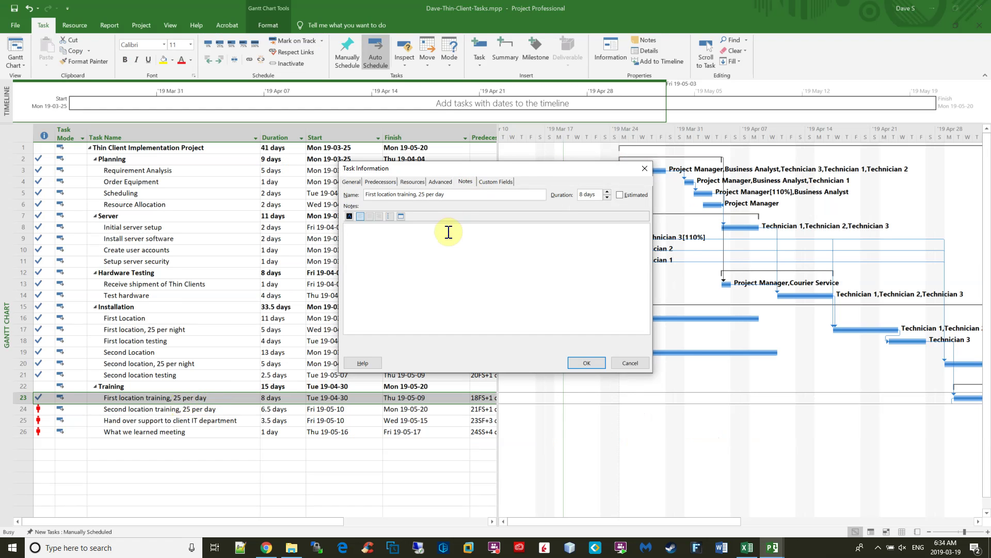
{"action": "type", "text": "The training took 20% longer than antic"}
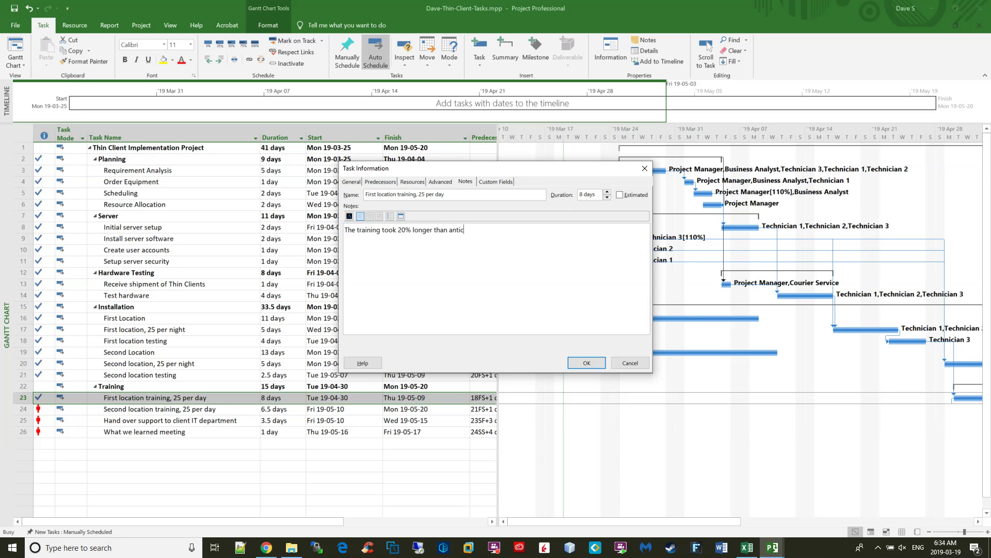
{"action": "type", "text": "ipated."}
{"action": "left_click", "coordinate": [585, 362]}
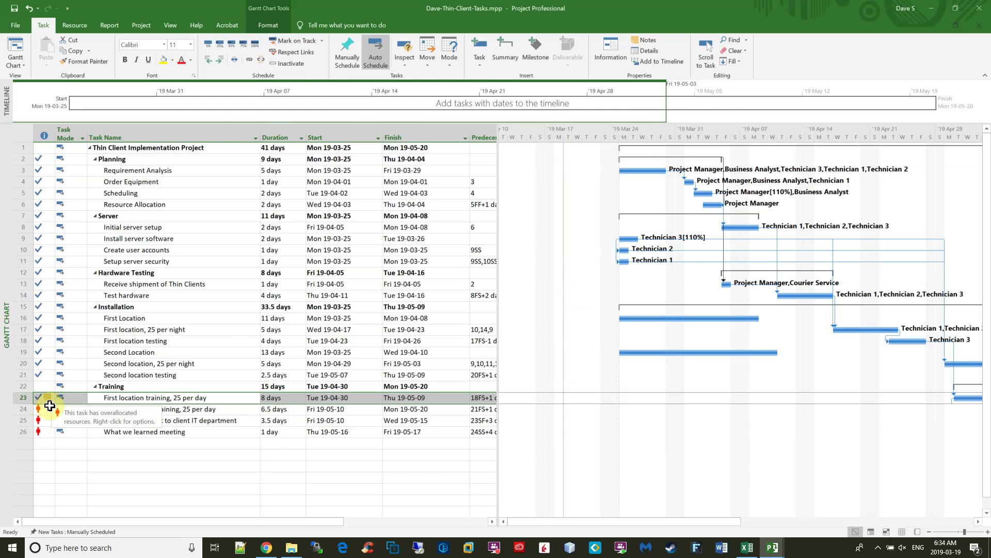
Highlight lab step 3 about saving a baseline, then return to Project.
{"action": "key", "text": "alt+Tab"}
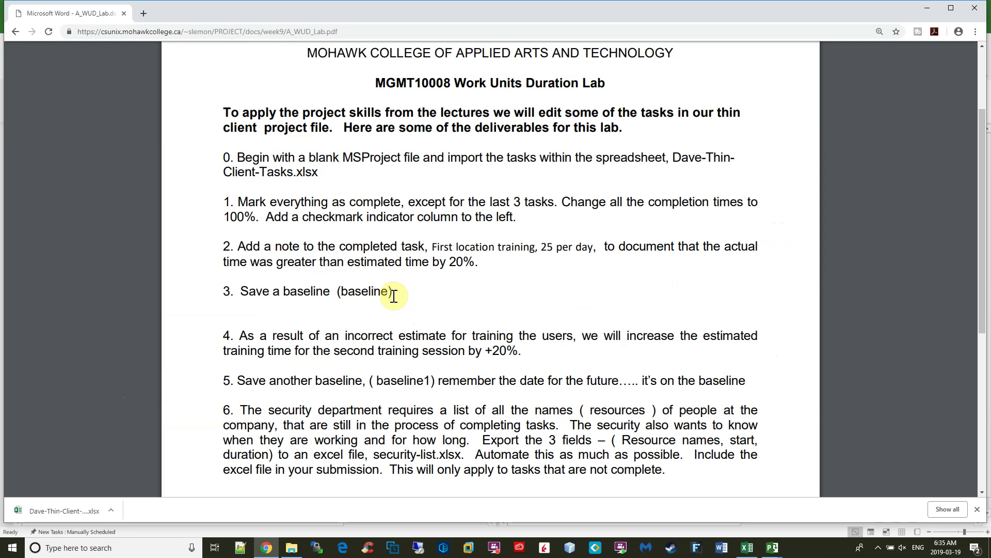
{"action": "left_click_drag", "start_coordinate": [395, 292], "coordinate": [235, 291]}
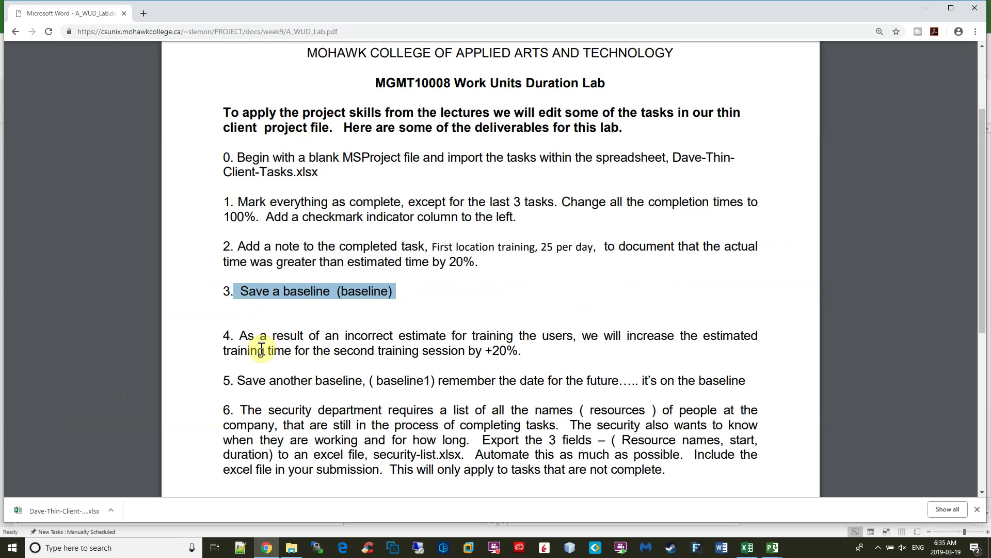
{"action": "key", "text": "alt+Tab"}
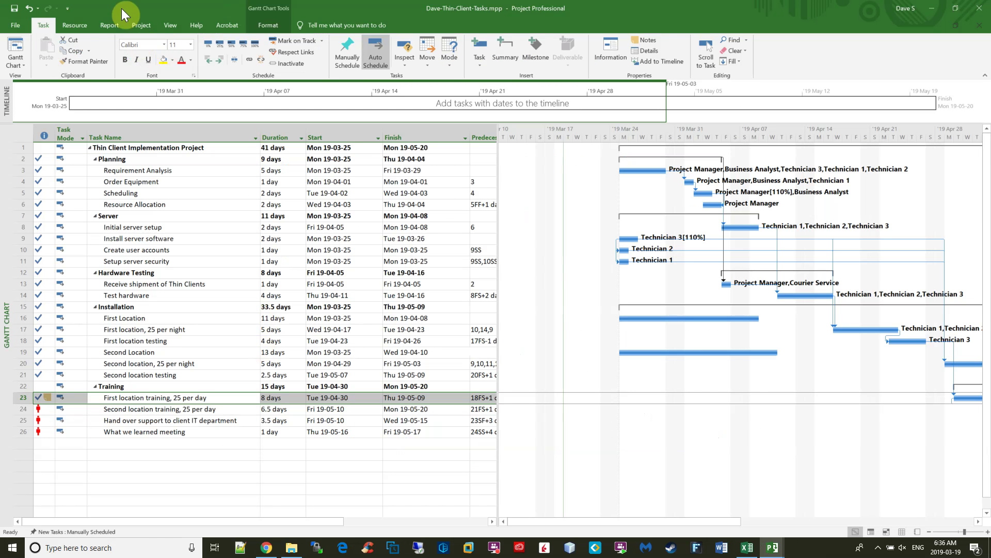
Save a baseline for the entire project from the Project tab's Set Baseline.
{"action": "left_click", "coordinate": [146, 24]}
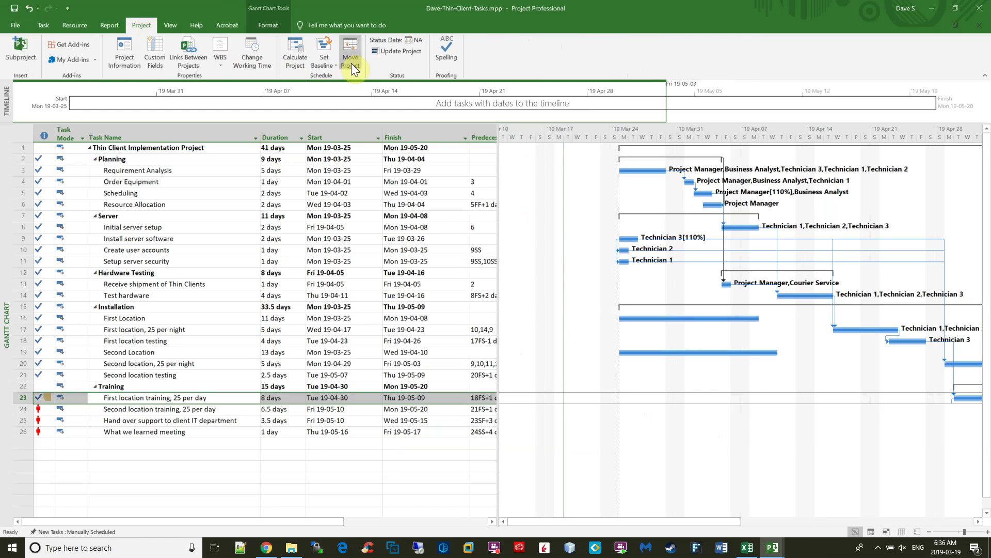
{"action": "left_click", "coordinate": [330, 58]}
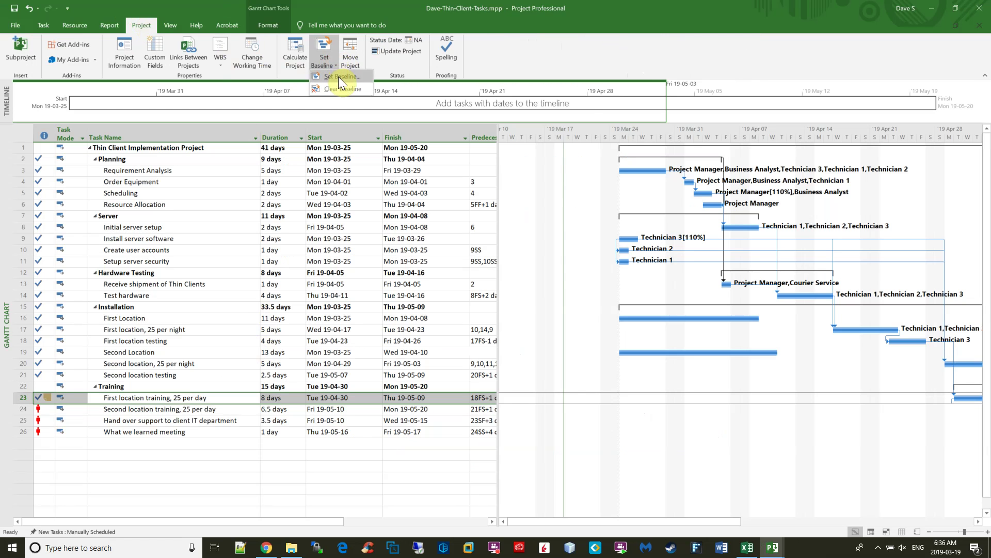
{"action": "left_click", "coordinate": [338, 76]}
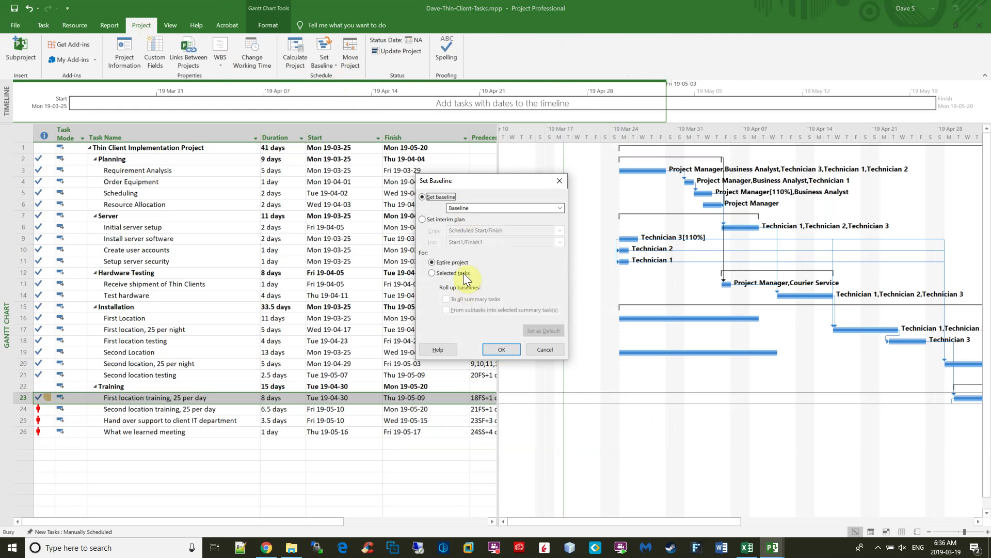
{"action": "left_click", "coordinate": [503, 349]}
Highlight lab step 4 on lengthening the second training by 20%, then minimize Chrome.
{"action": "key", "text": "alt+Tab"}
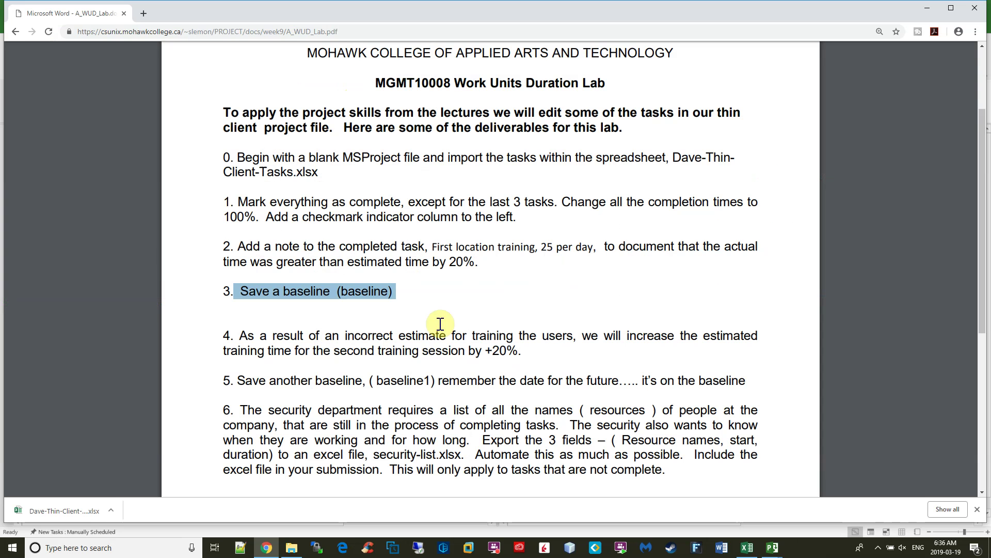
{"action": "left_click_drag", "start_coordinate": [530, 350], "coordinate": [238, 336]}
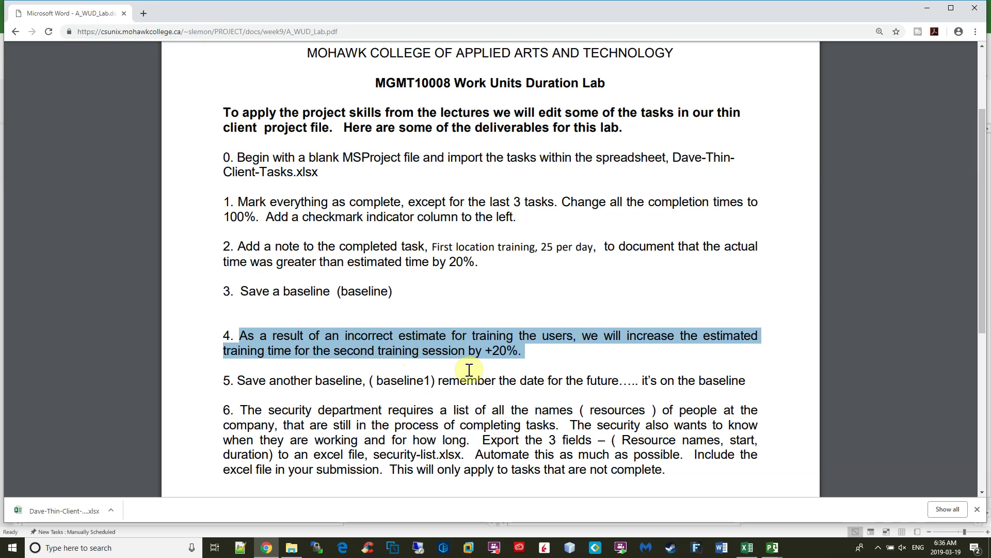
{"action": "left_click", "coordinate": [267, 548]}
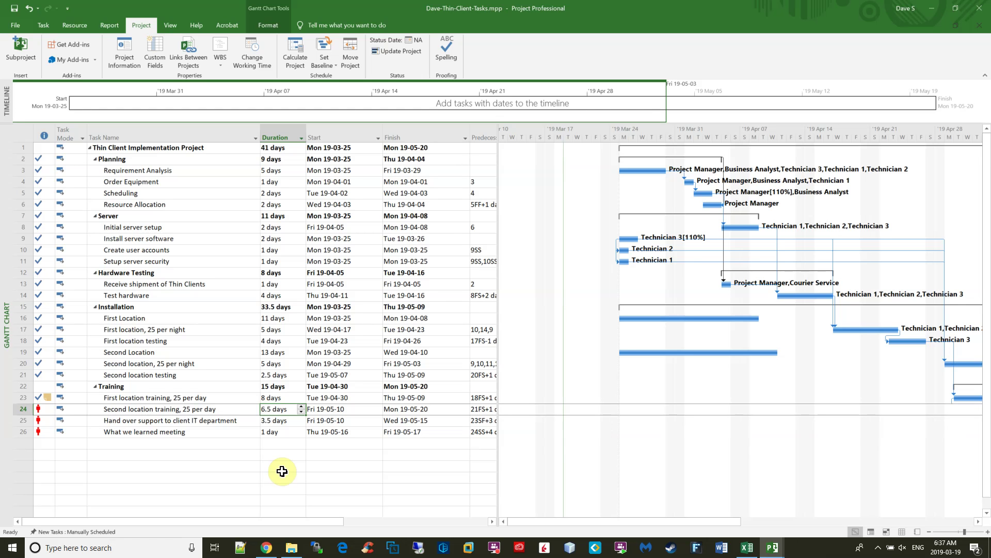
Launch Windows Calculator, compute 6.5 × 1.2 = 7.8, then close it.
{"action": "key", "text": "super"}
{"action": "type", "text": "calc"}
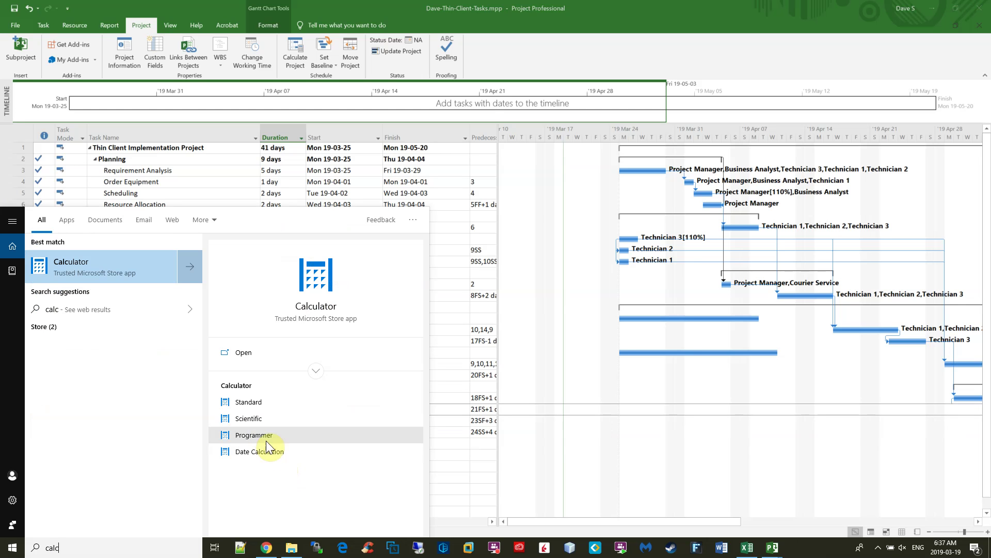
{"action": "left_click", "coordinate": [92, 266]}
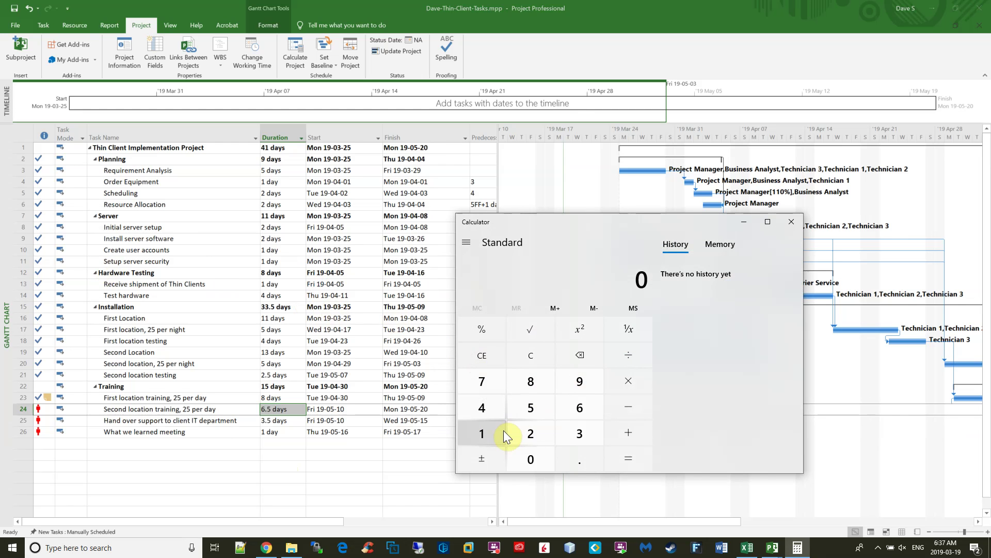
{"action": "left_click", "coordinate": [587, 408]}
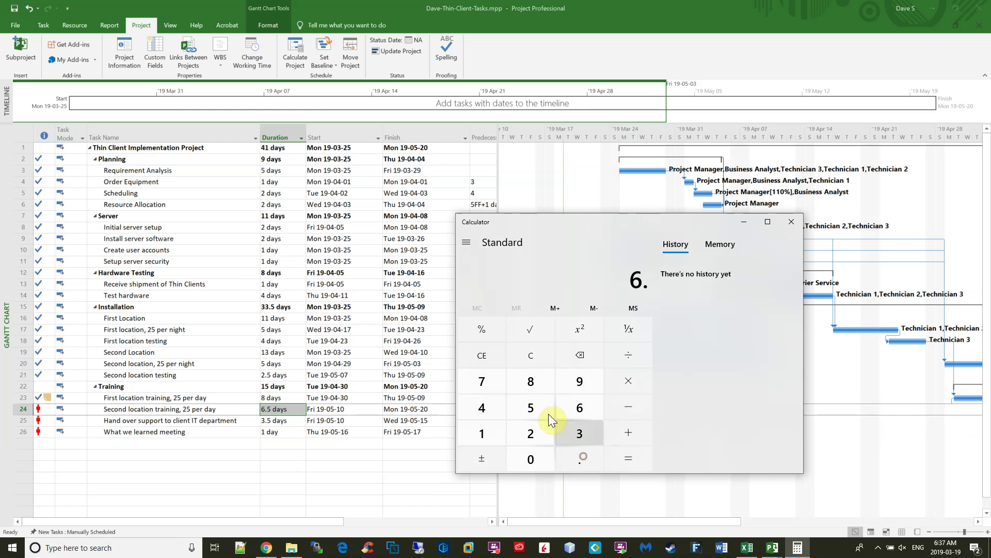
{"action": "left_click", "coordinate": [584, 456]}
{"action": "left_click", "coordinate": [535, 405]}
{"action": "left_click", "coordinate": [627, 385]}
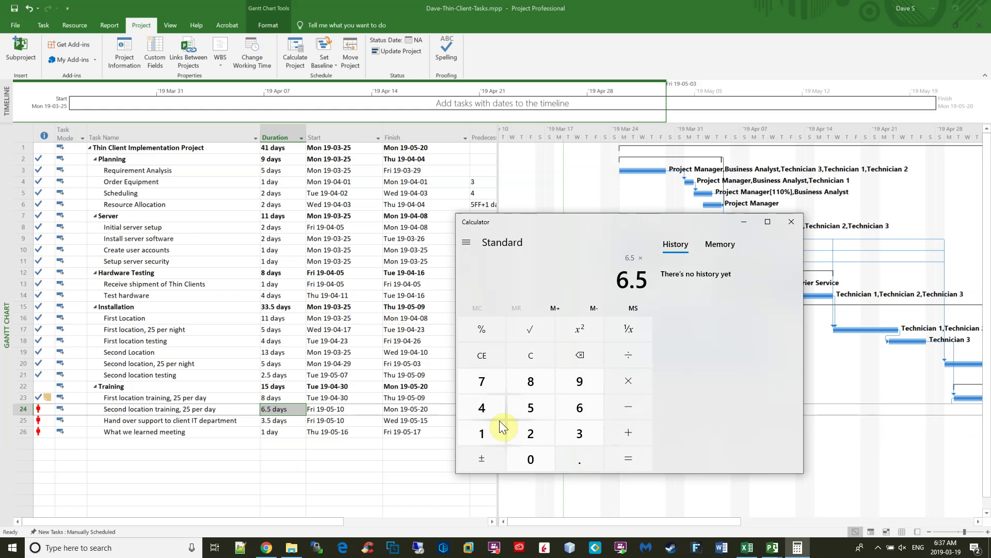
{"action": "left_click", "coordinate": [485, 432]}
{"action": "left_click", "coordinate": [578, 462]}
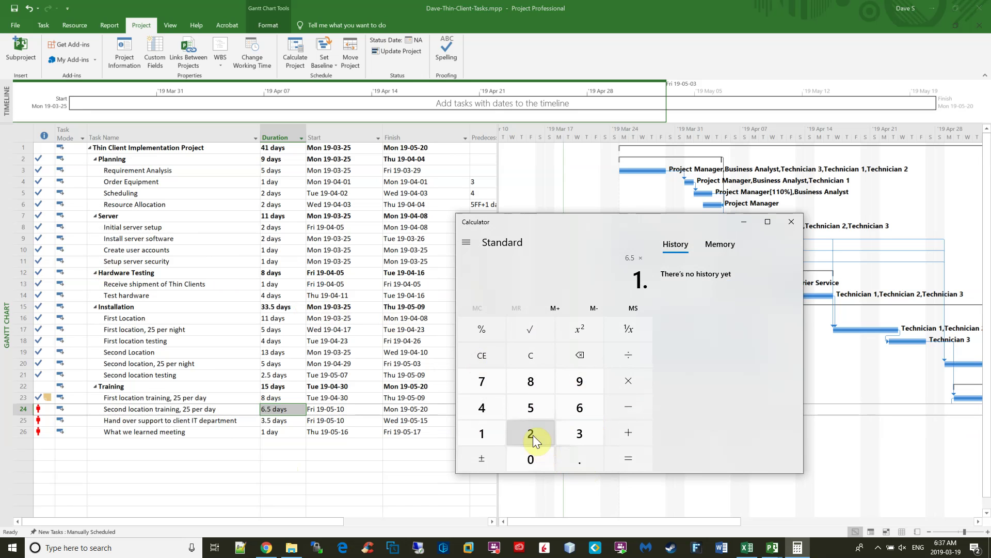
{"action": "left_click", "coordinate": [546, 436]}
{"action": "left_click", "coordinate": [631, 458]}
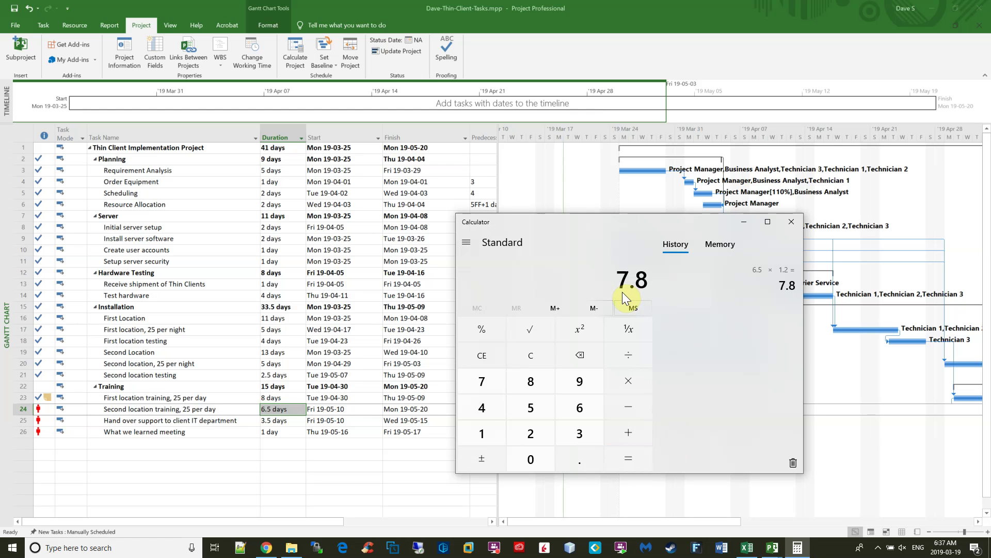
{"action": "left_click", "coordinate": [793, 223]}
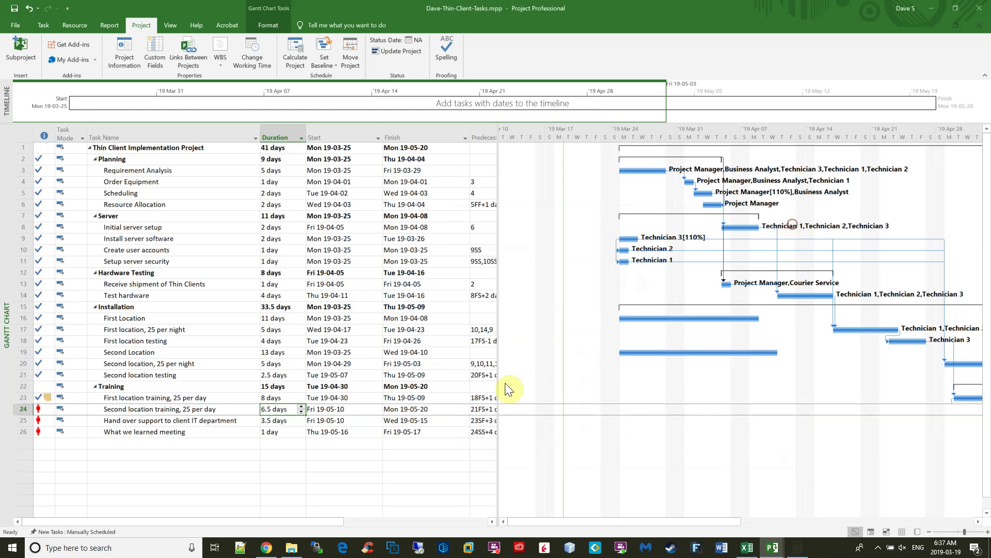
Change Second location training, 25 per day from 6.5 to 7.8 days and check the new finish.
{"action": "left_click", "coordinate": [287, 410]}
{"action": "left_click_drag", "start_coordinate": [292, 409], "coordinate": [260, 408]}
{"action": "type", "text": "7.8"}
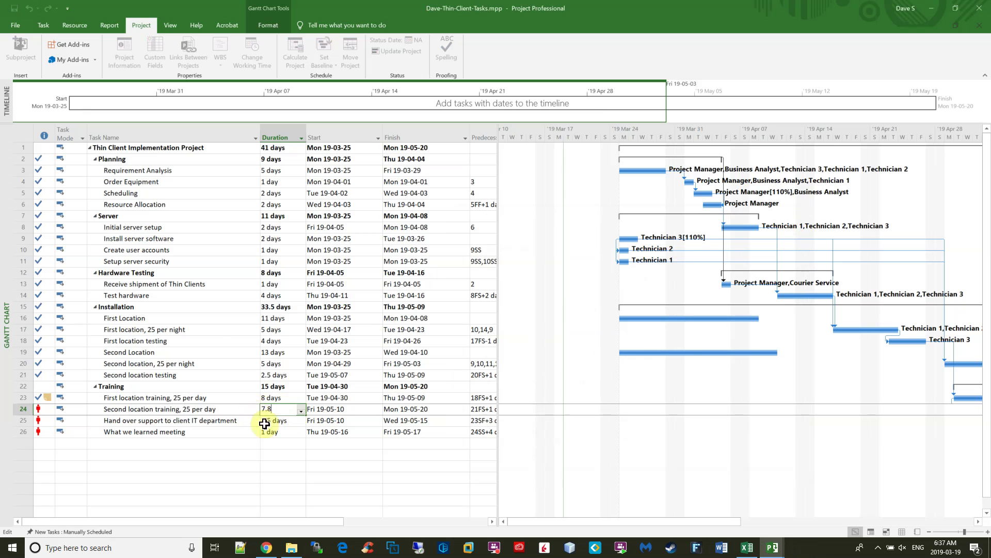
{"action": "key", "text": "Tab"}
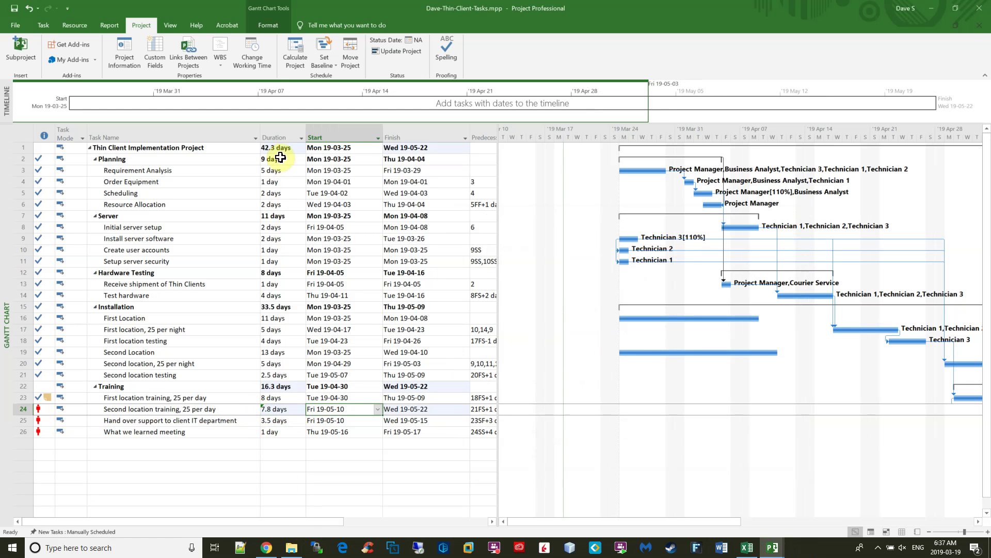
{"action": "left_click", "coordinate": [293, 149]}
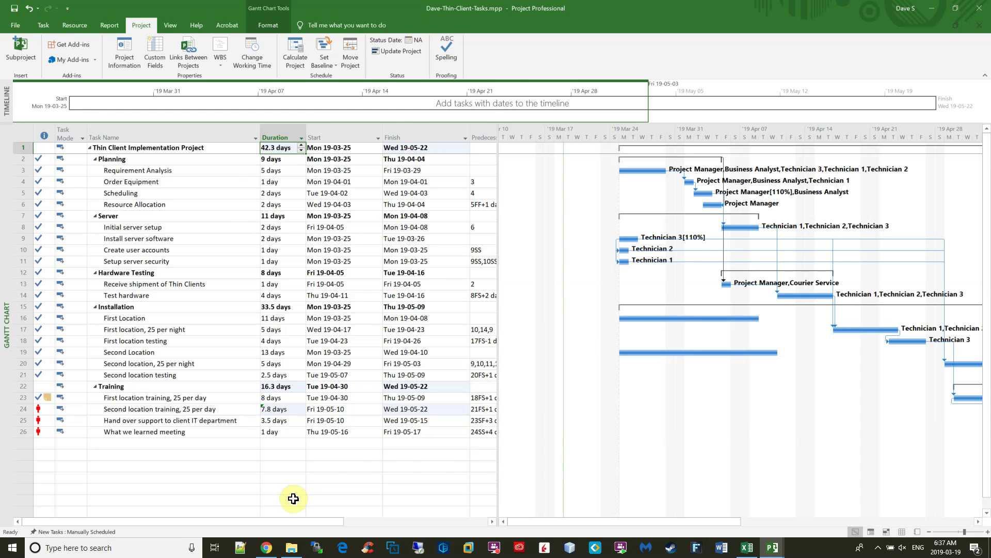
{"action": "key", "text": "alt+Tab"}
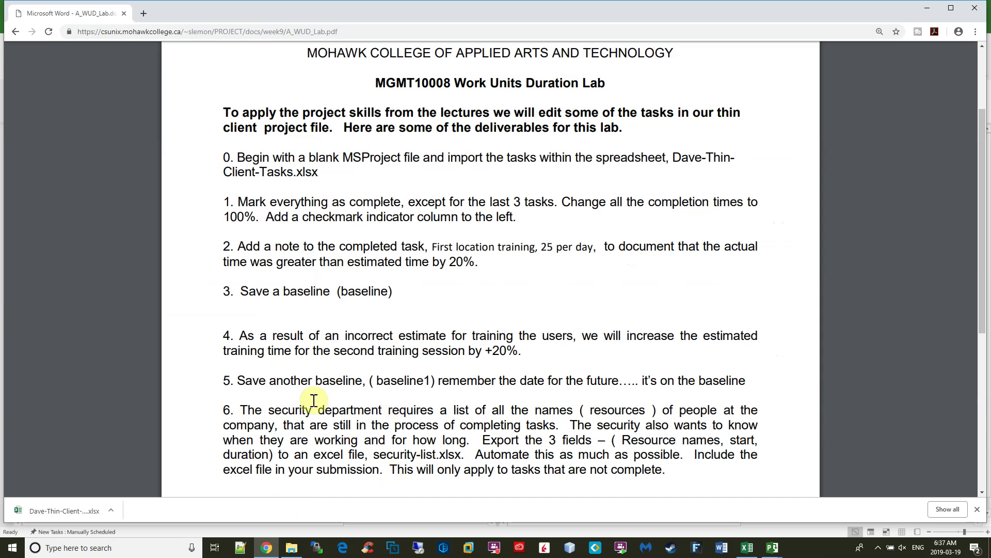
Highlight lab step 5 about saving another baseline, then return to Project's baseline options.
{"action": "left_click_drag", "start_coordinate": [228, 380], "coordinate": [744, 388]}
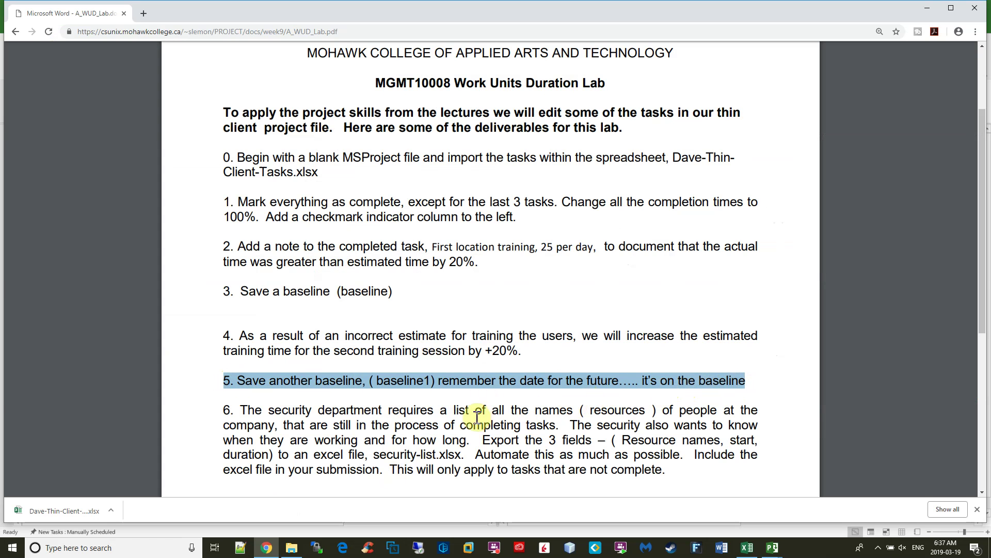
{"action": "left_click", "coordinate": [267, 551]}
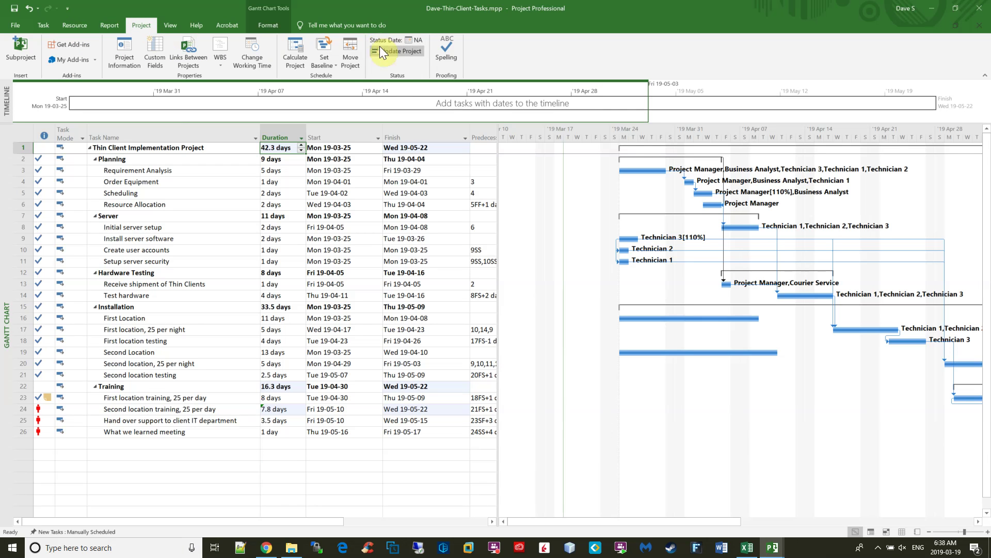
{"action": "left_click", "coordinate": [326, 54]}
Save Baseline 1 for the entire project.
{"action": "left_click", "coordinate": [339, 76]}
{"action": "left_click", "coordinate": [556, 206]}
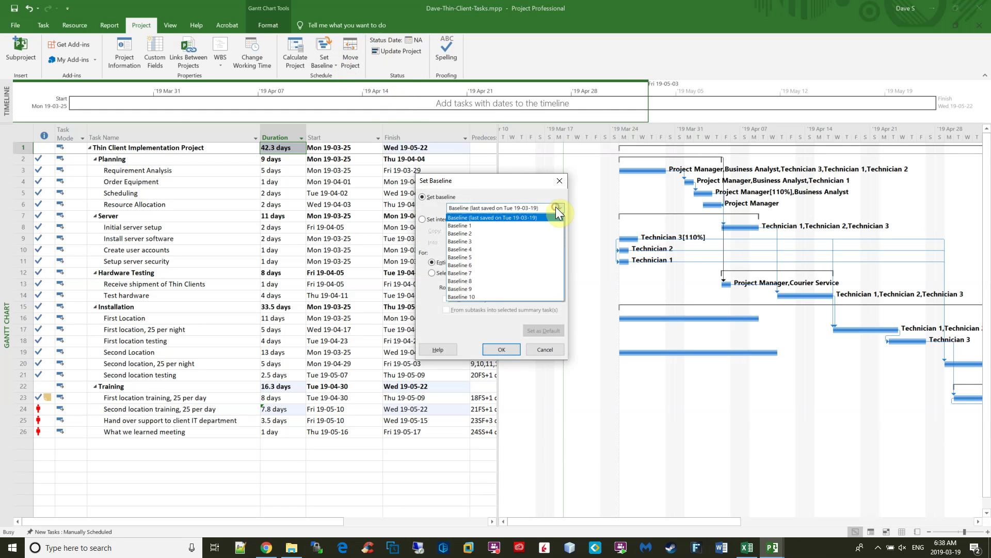
{"action": "left_click", "coordinate": [542, 225]}
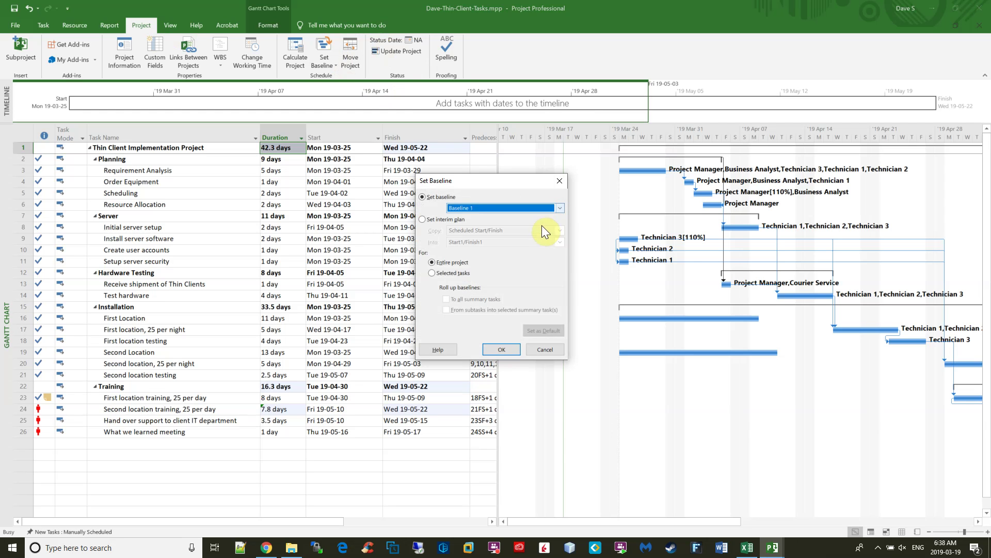
{"action": "left_click", "coordinate": [502, 350]}
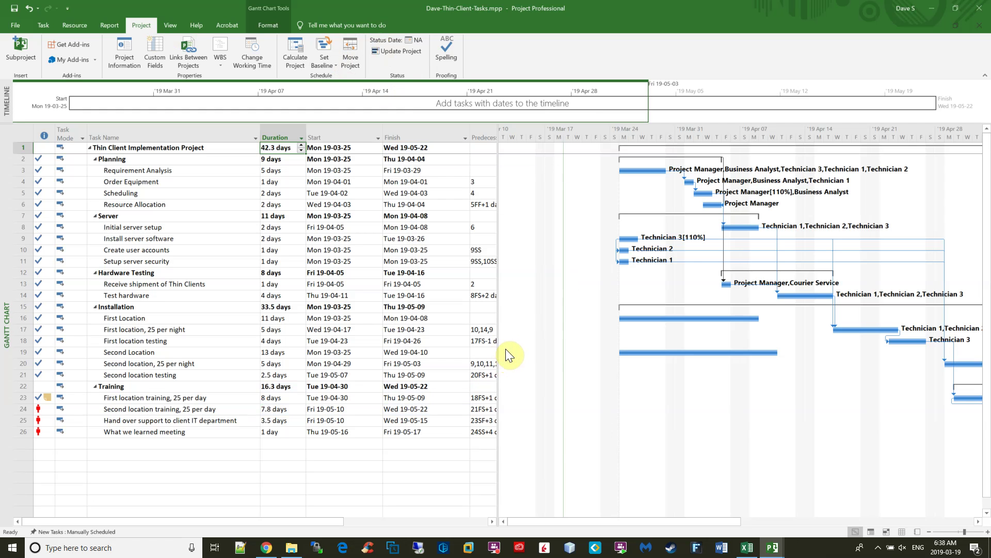
Reopen Set Baseline to confirm Baseline 1 shows its Tue 19-03-19 date, then cancel.
{"action": "left_click", "coordinate": [321, 64]}
{"action": "left_click", "coordinate": [343, 77]}
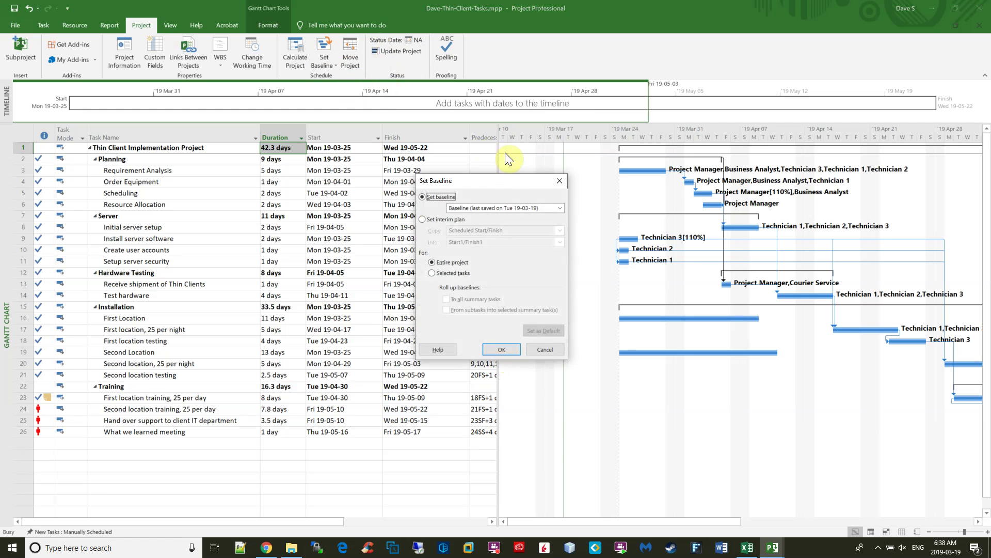
{"action": "left_click", "coordinate": [556, 207]}
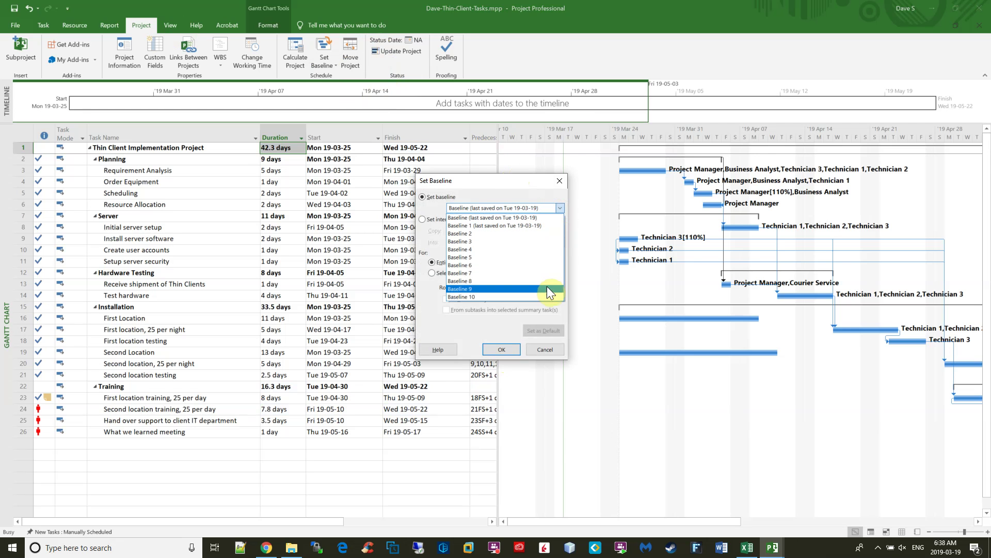
{"action": "left_click", "coordinate": [549, 349]}
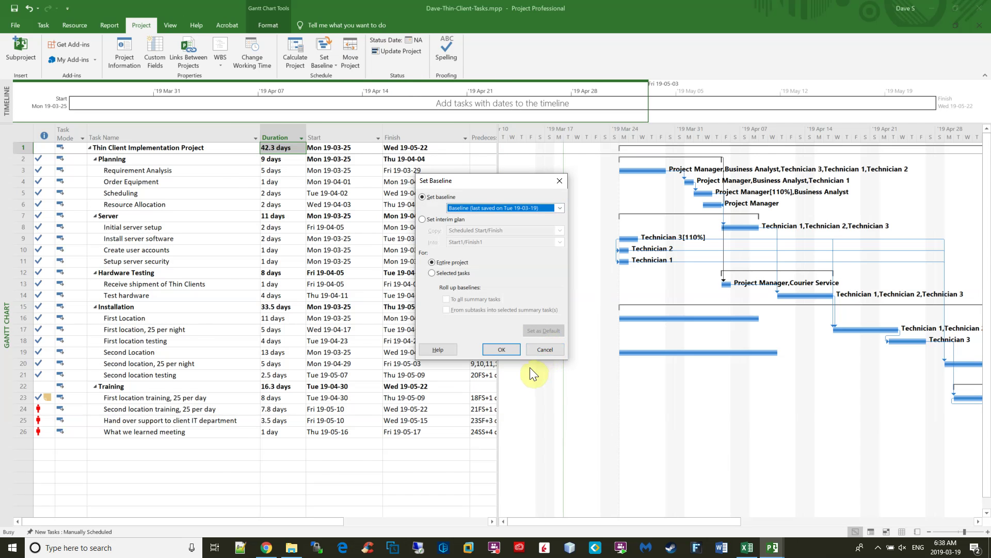
Highlight step 6's Resource names, start and duration fields and the security-list.xlsx file name.
{"action": "key", "text": "alt+Tab"}
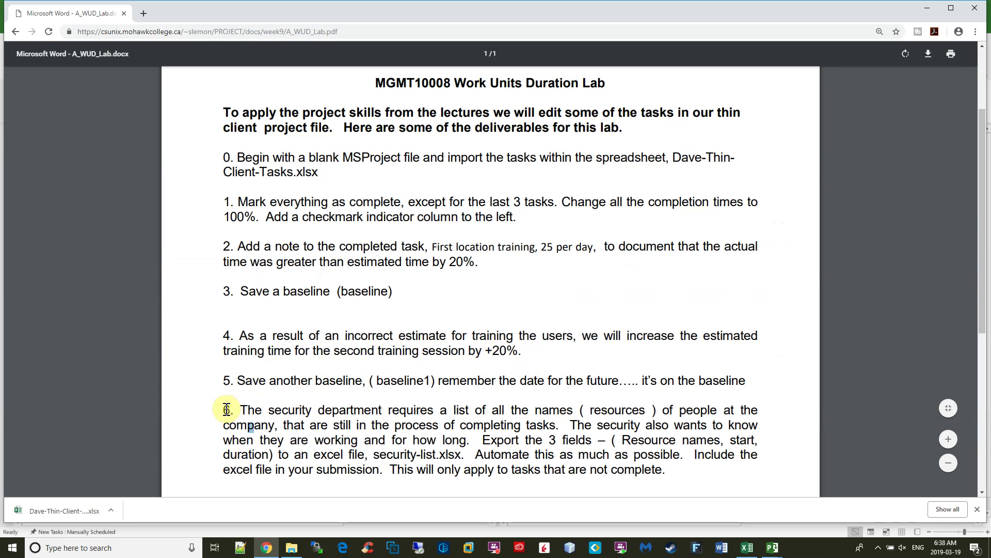
{"action": "left_click_drag", "start_coordinate": [239, 410], "coordinate": [718, 410]}
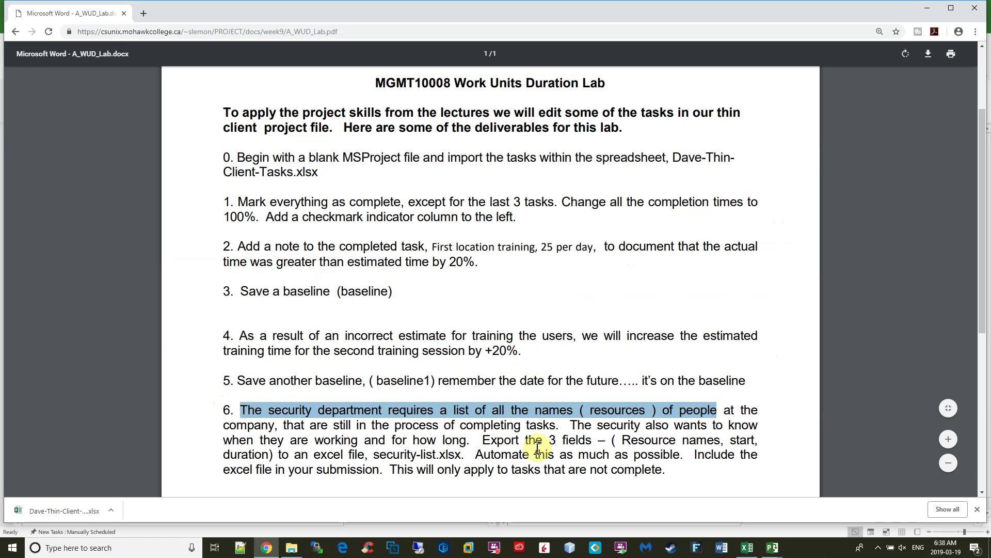
{"action": "left_click", "coordinate": [623, 440]}
{"action": "left_click_drag", "start_coordinate": [642, 442], "coordinate": [719, 440]}
{"action": "double_click", "coordinate": [742, 440]}
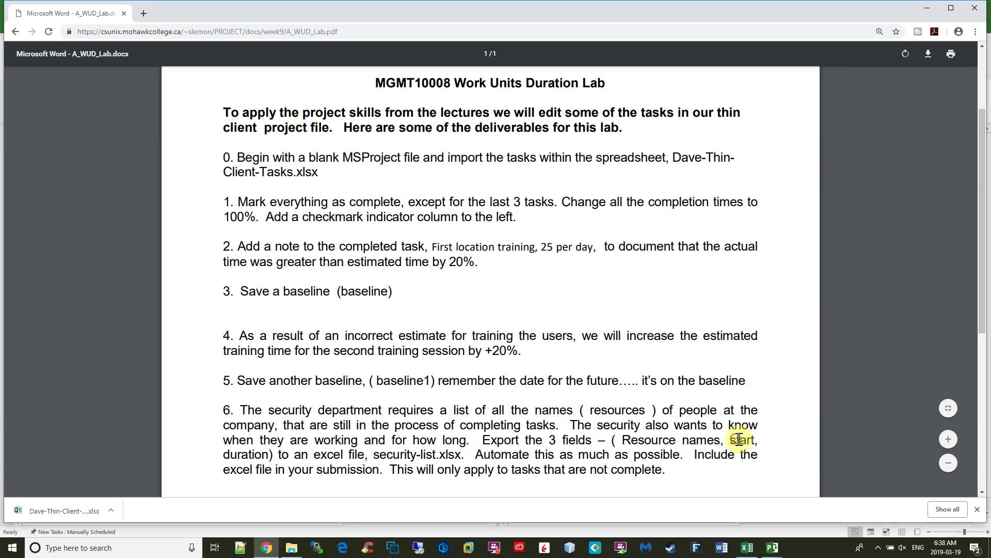
{"action": "left_click_drag", "start_coordinate": [231, 455], "coordinate": [269, 454]}
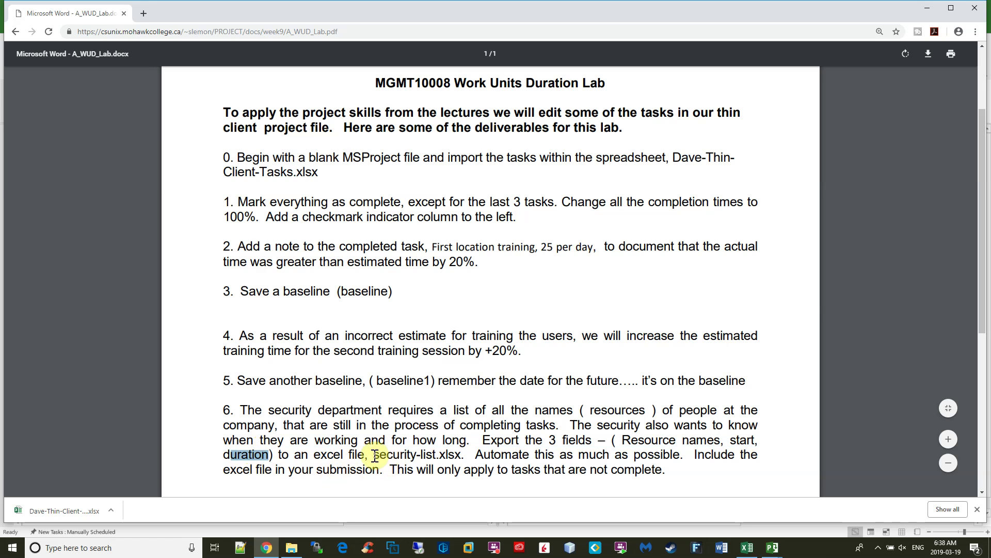
{"action": "left_click_drag", "start_coordinate": [373, 455], "coordinate": [461, 455]}
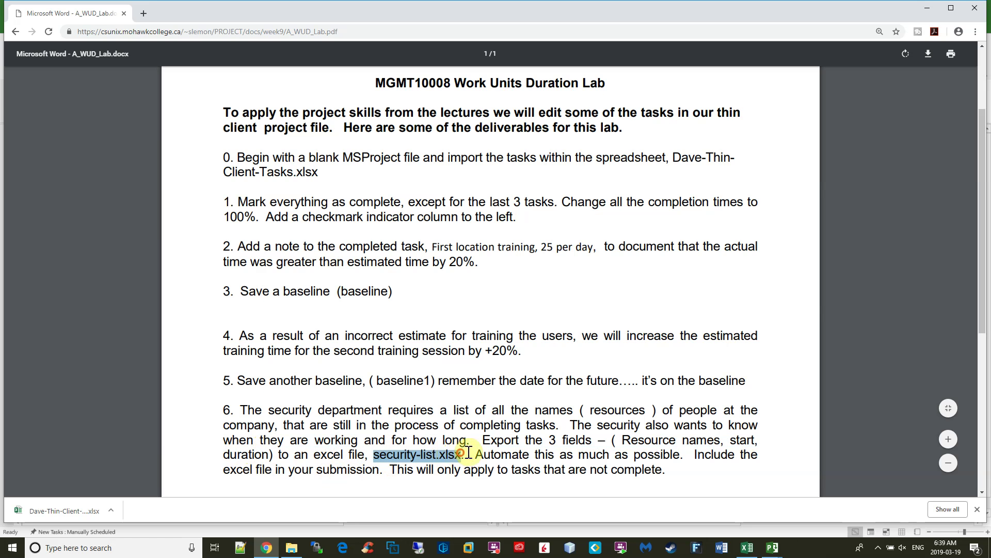
{"action": "left_click", "coordinate": [516, 519]}
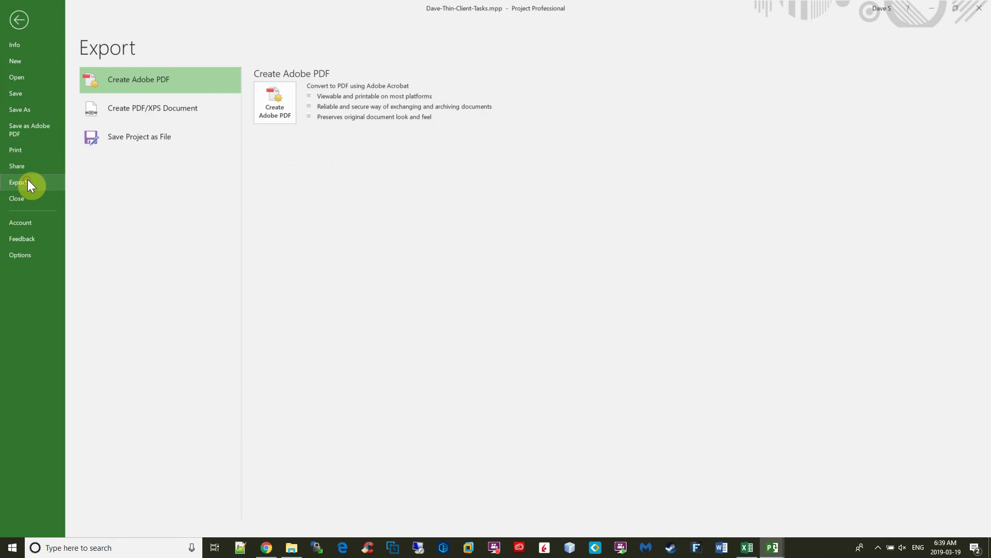
Export the project as an Excel workbook in Downloads, naming it security-list.xlsx.
{"action": "left_click", "coordinate": [142, 138]}
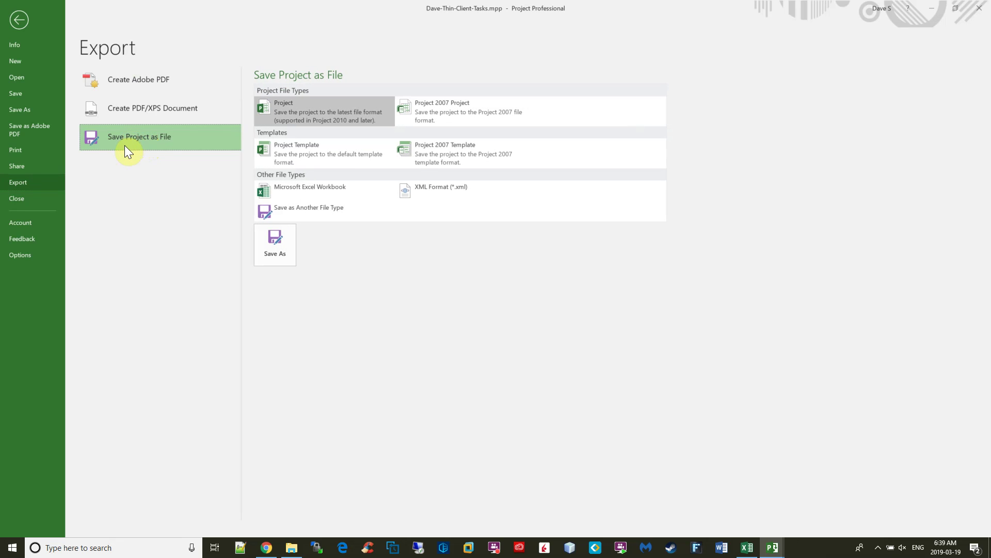
{"action": "left_click", "coordinate": [309, 188]}
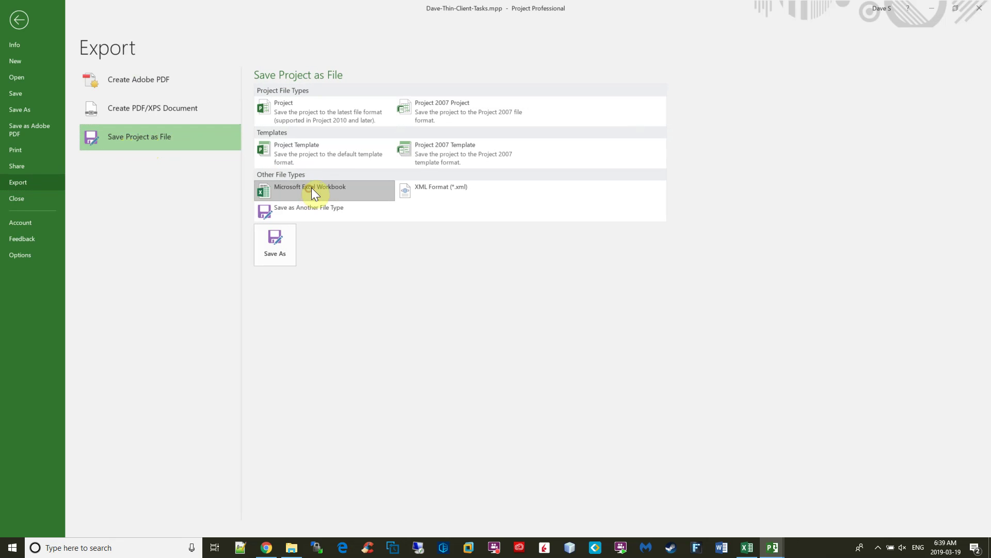
{"action": "double_click", "coordinate": [312, 188]}
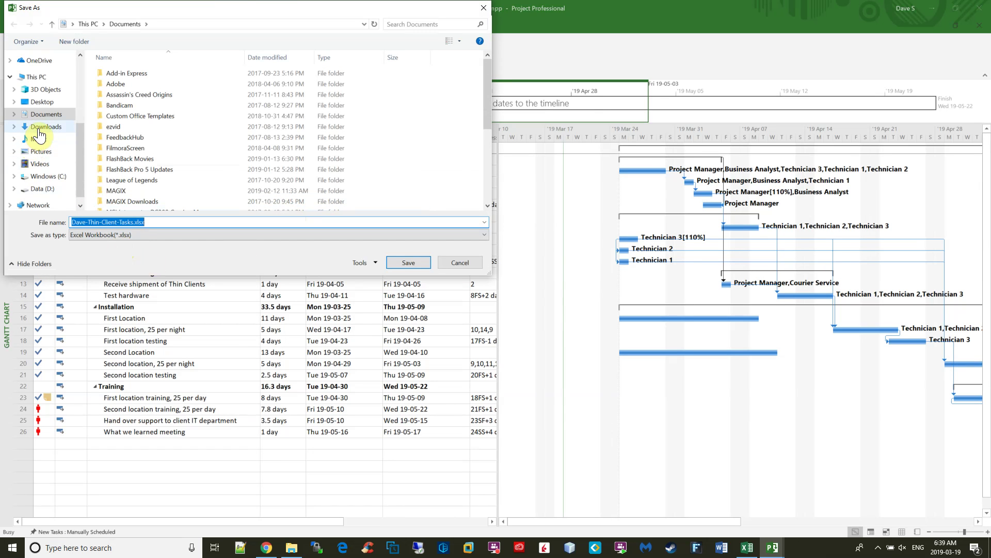
{"action": "left_click", "coordinate": [39, 135]}
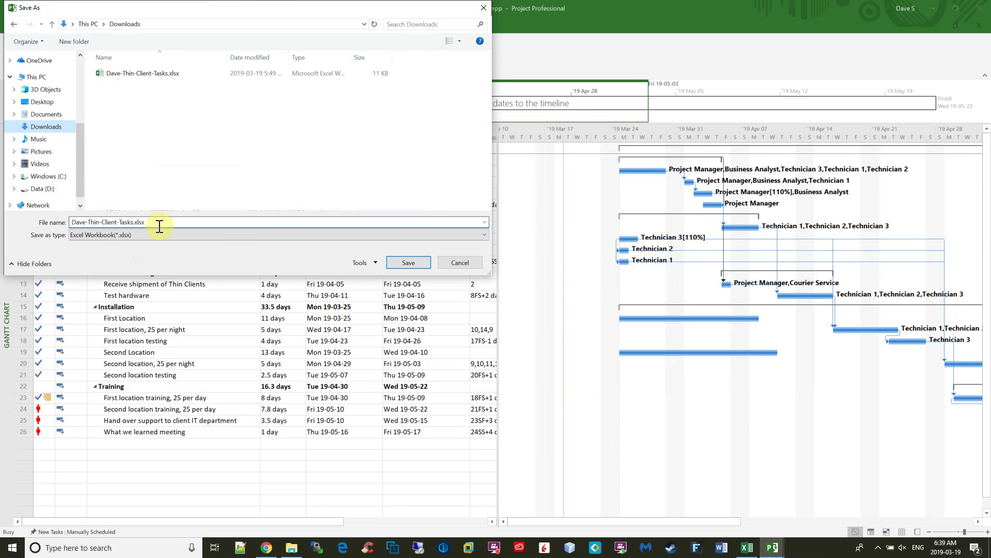
{"action": "left_click_drag", "start_coordinate": [162, 221], "coordinate": [26, 221]}
{"action": "type", "text": "security-list"}
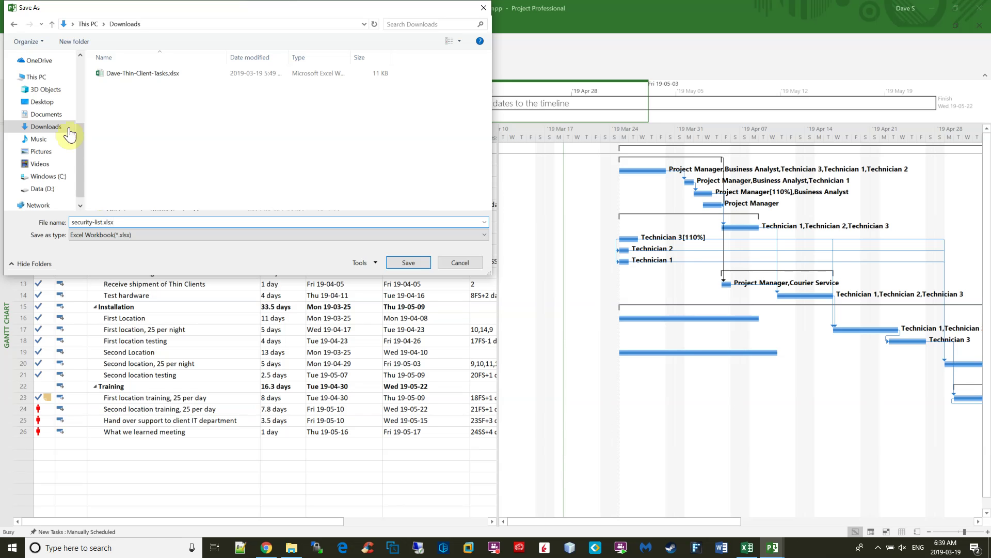
Launch the Export Wizard with Selected Data and a new map that includes task data.
{"action": "left_click", "coordinate": [409, 262]}
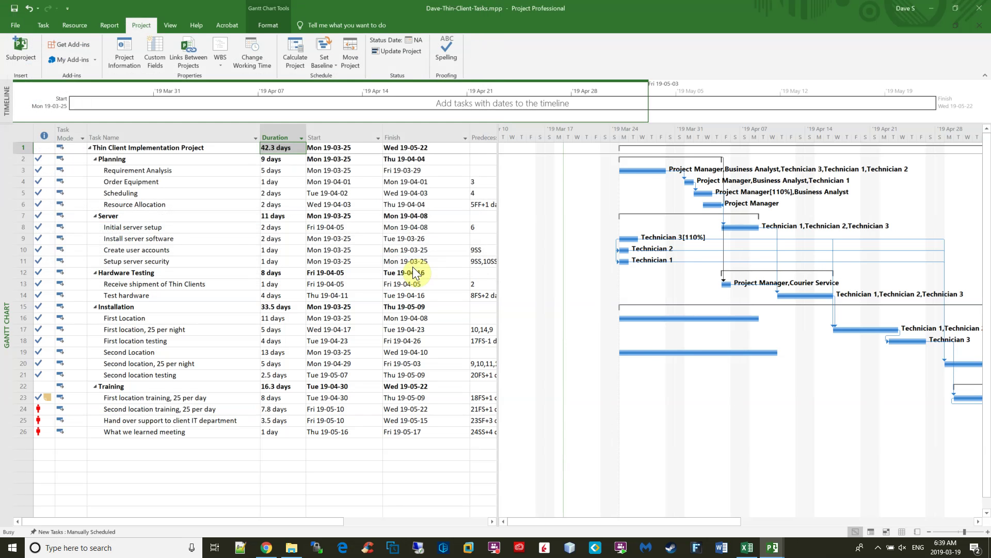
{"action": "left_click", "coordinate": [541, 387]}
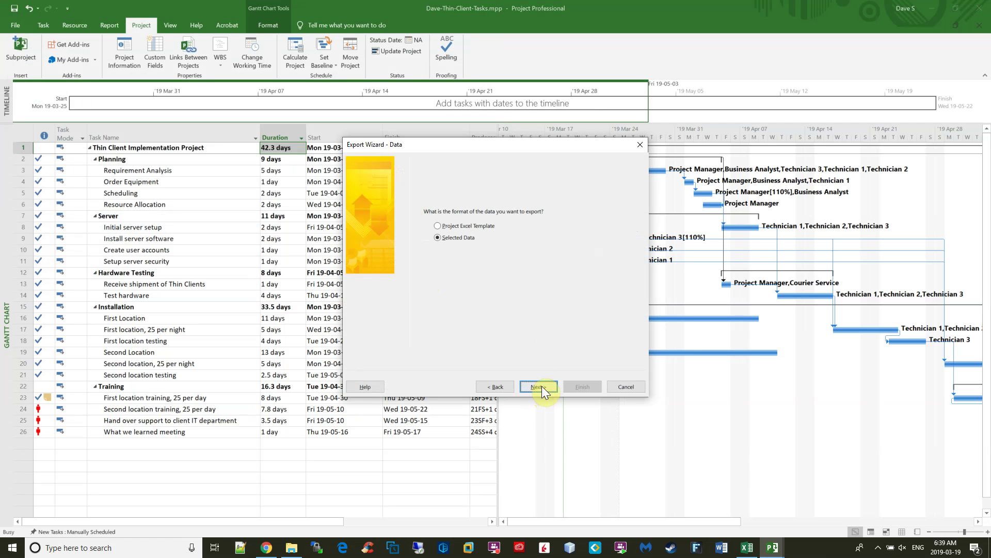
{"action": "left_click", "coordinate": [542, 387]}
{"action": "left_click", "coordinate": [542, 386]}
{"action": "left_click", "coordinate": [438, 209]}
{"action": "left_click", "coordinate": [538, 385]}
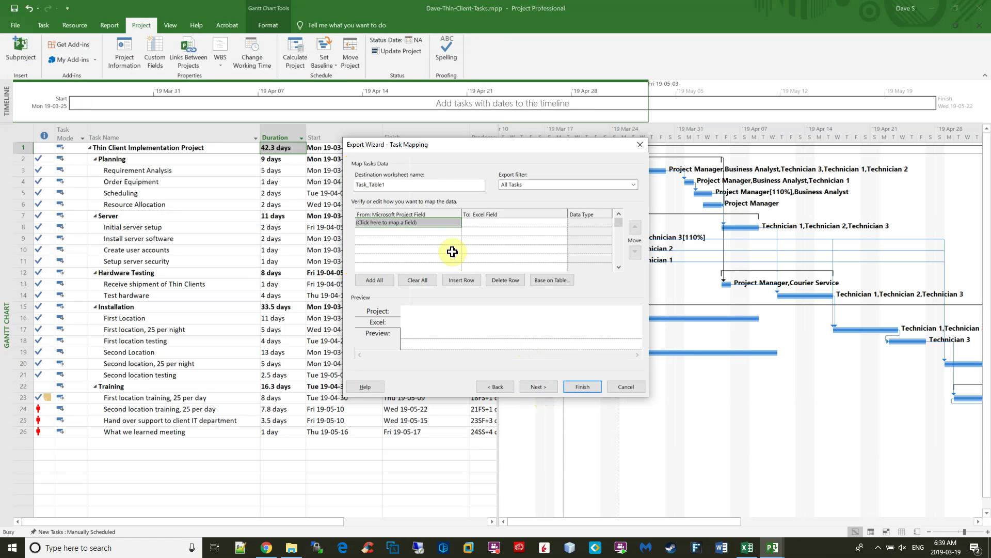
Map Resource Names, Start and Duration as the three exported task fields.
{"action": "left_click", "coordinate": [453, 222]}
{"action": "type", "text": "Recurring"}
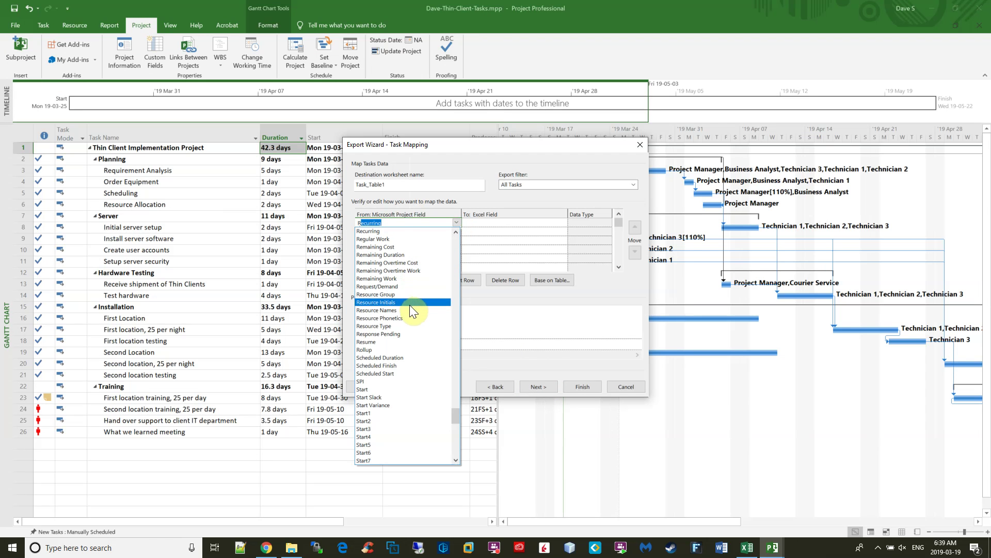
{"action": "left_click", "coordinate": [409, 309]}
{"action": "left_click", "coordinate": [428, 231]}
{"action": "left_click", "coordinate": [456, 231]}
{"action": "type", "text": "Scheduled Duration"}
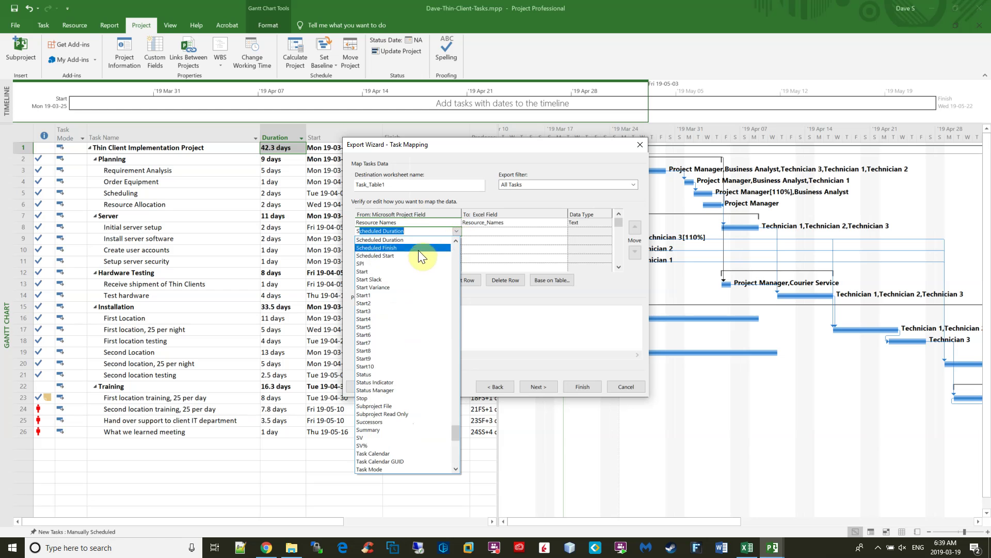
{"action": "left_click", "coordinate": [403, 272]}
{"action": "left_click", "coordinate": [449, 239]}
{"action": "left_click", "coordinate": [458, 241]}
{"action": "type", "text": "Date1"}
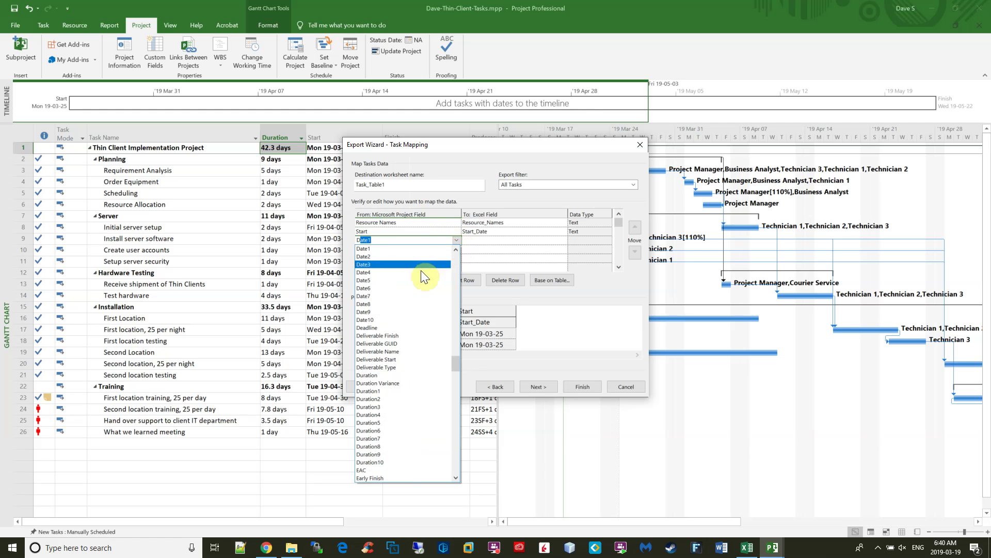
{"action": "left_click", "coordinate": [405, 375]}
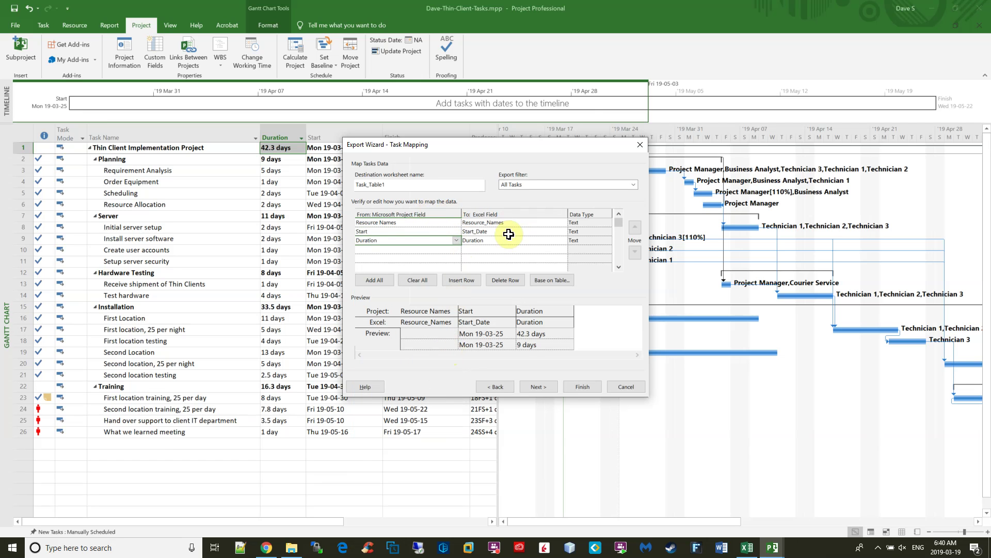
Apply the Incomplete Tasks export filter and finish writing security-list.xlsx.
{"action": "left_click", "coordinate": [540, 386]}
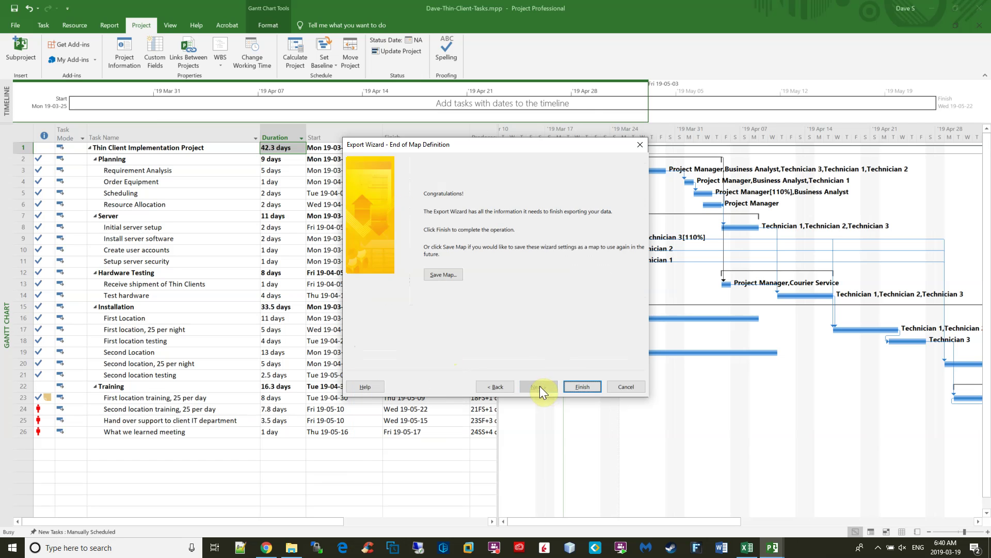
{"action": "left_click", "coordinate": [498, 387]}
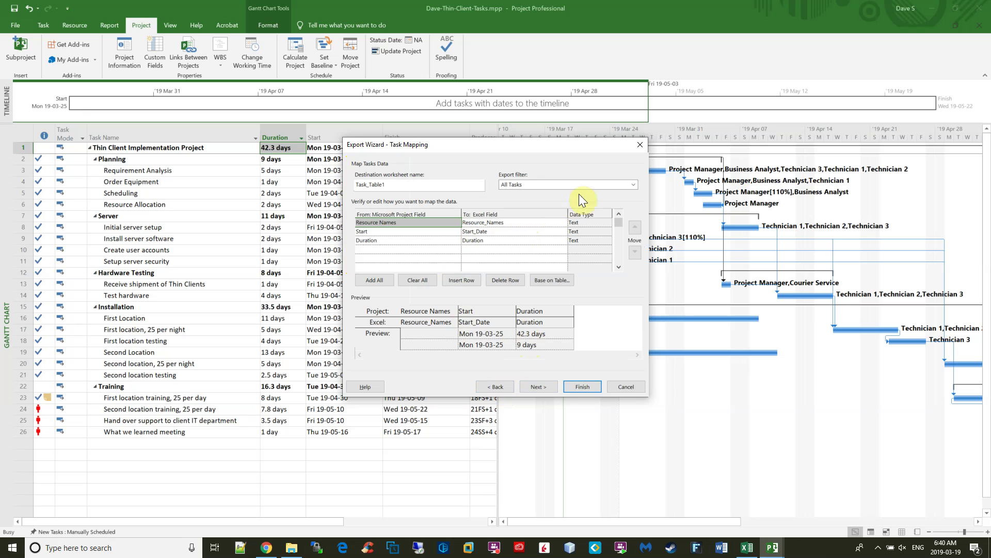
{"action": "left_click", "coordinate": [635, 182]}
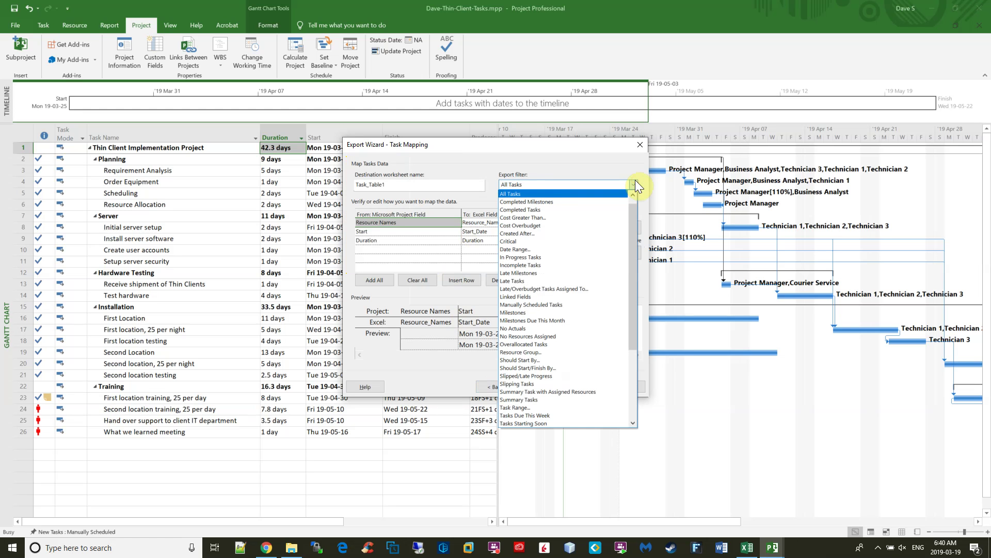
{"action": "left_click", "coordinate": [590, 268]}
{"action": "left_click", "coordinate": [535, 385]}
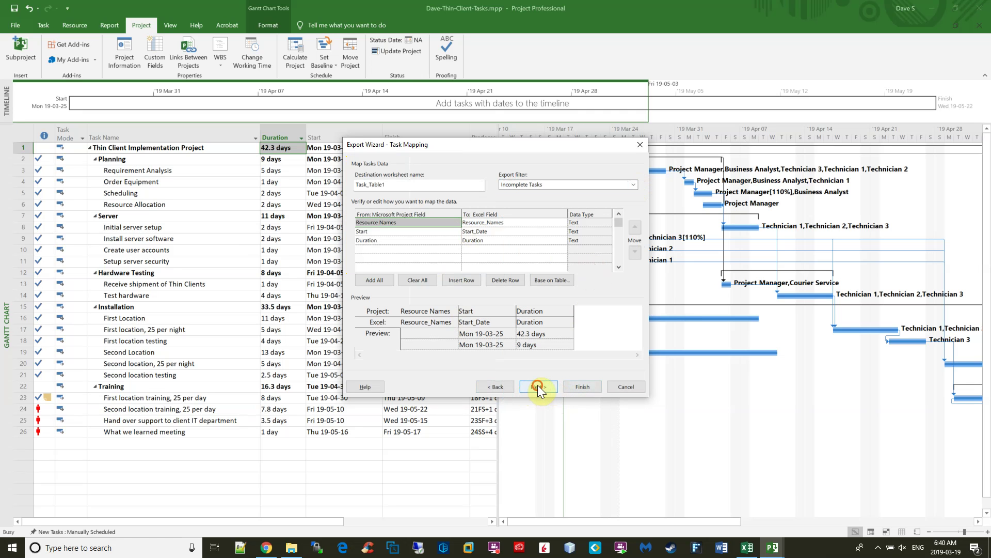
{"action": "left_click", "coordinate": [582, 386]}
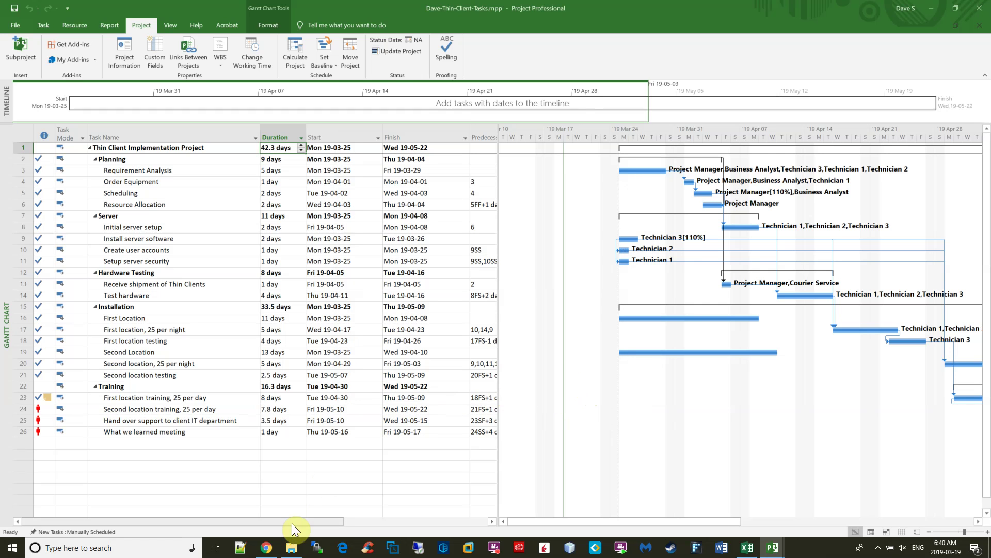
Open security-list.xlsx from Downloads, close the other workbook, and autofit columns A and B.
{"action": "left_click", "coordinate": [292, 548]}
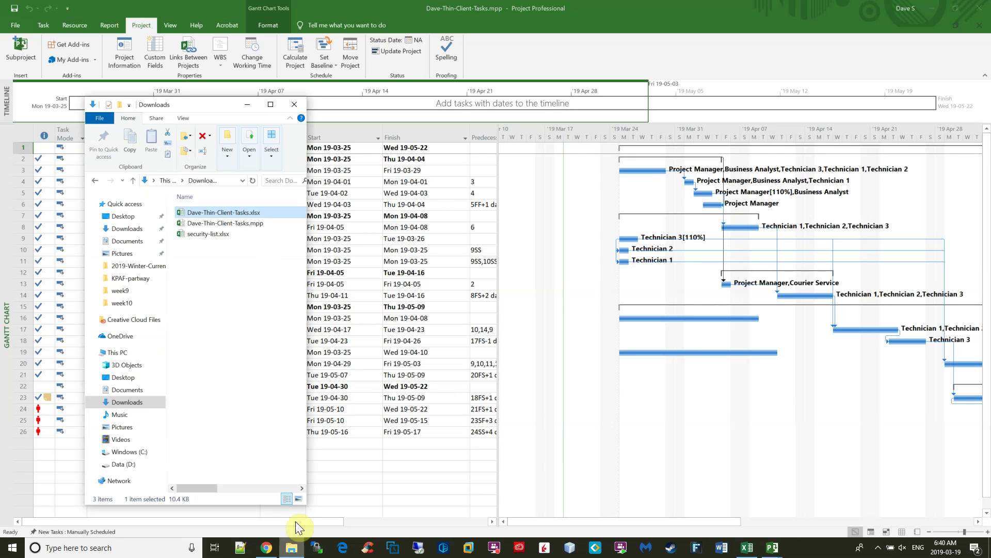
{"action": "double_click", "coordinate": [215, 236]}
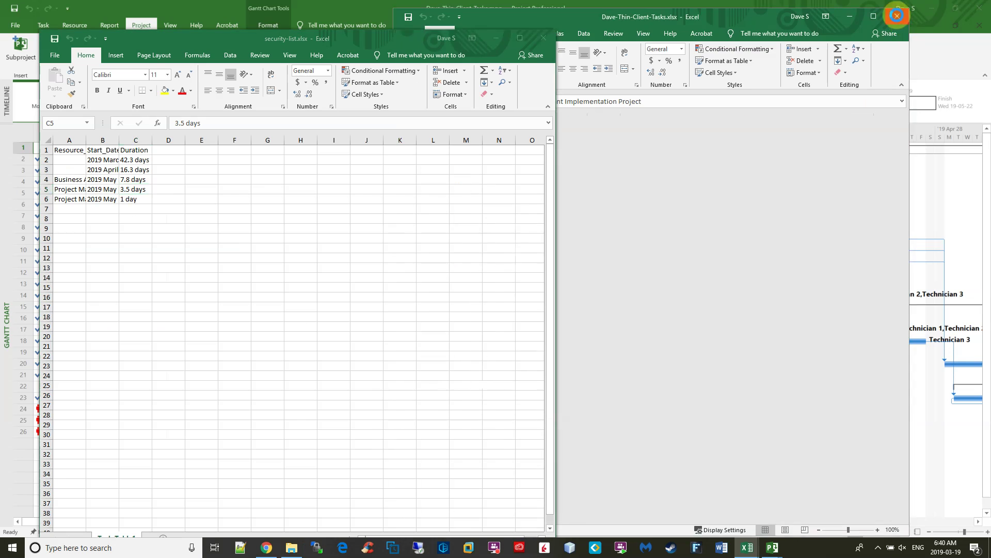
{"action": "left_click", "coordinate": [897, 17]}
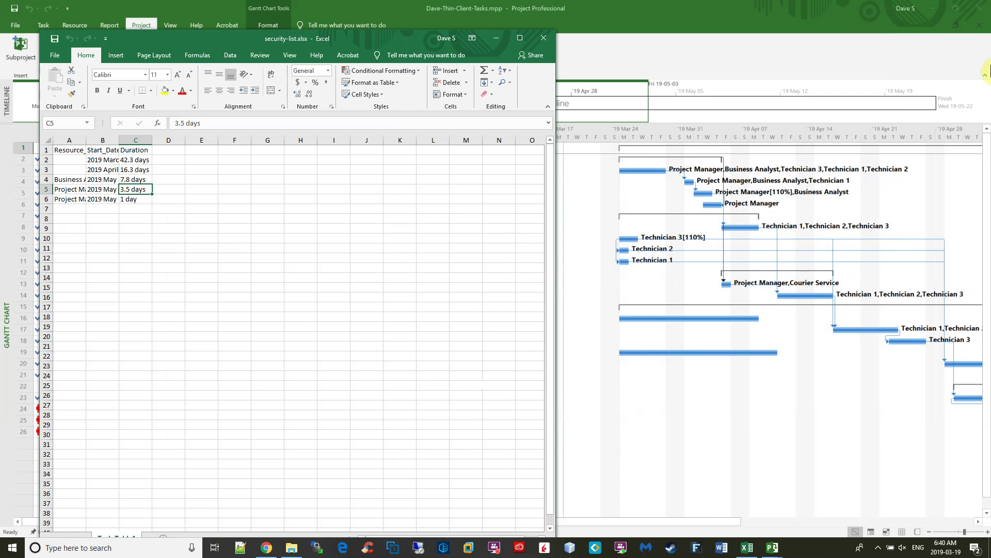
{"action": "double_click", "coordinate": [86, 140]}
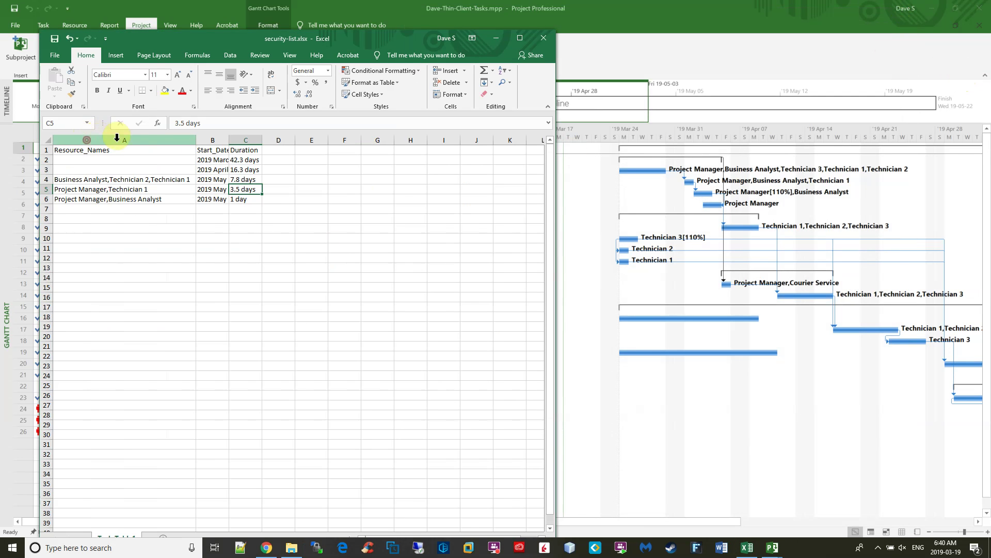
{"action": "double_click", "coordinate": [229, 140]}
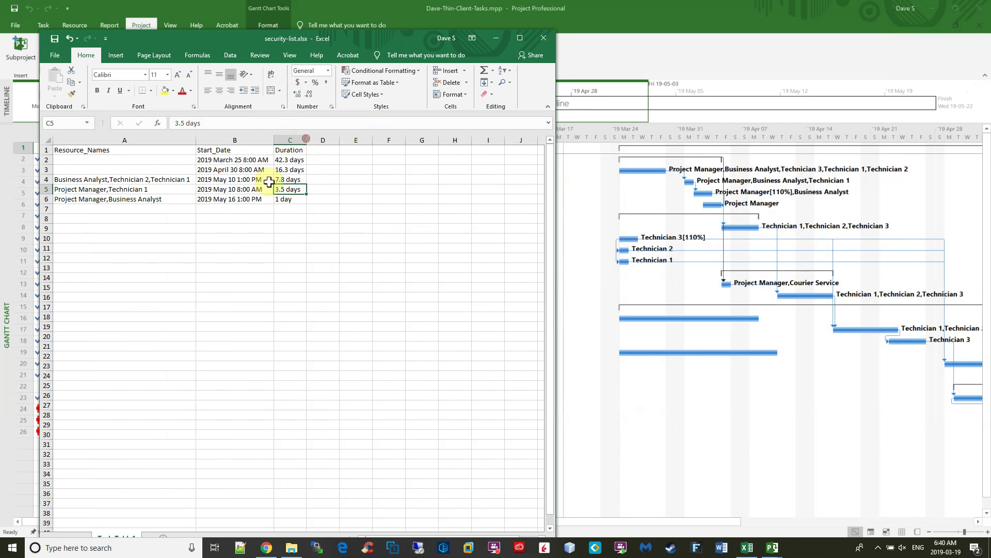
Delete sheet rows 2 and 3, which have no resource names.
{"action": "left_click", "coordinate": [147, 161]}
{"action": "left_click_drag", "start_coordinate": [148, 161], "coordinate": [147, 170]}
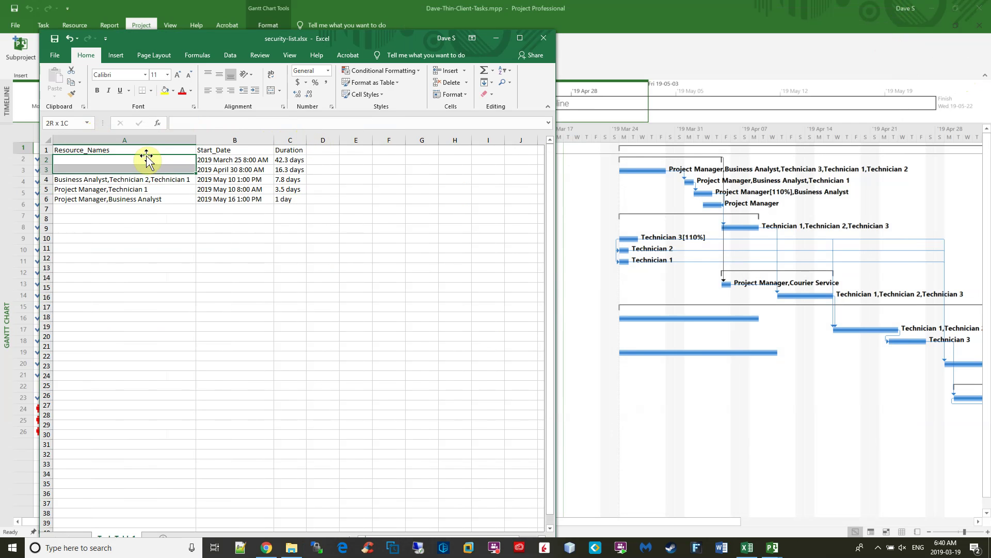
{"action": "left_click", "coordinate": [468, 83]}
{"action": "left_click", "coordinate": [463, 107]}
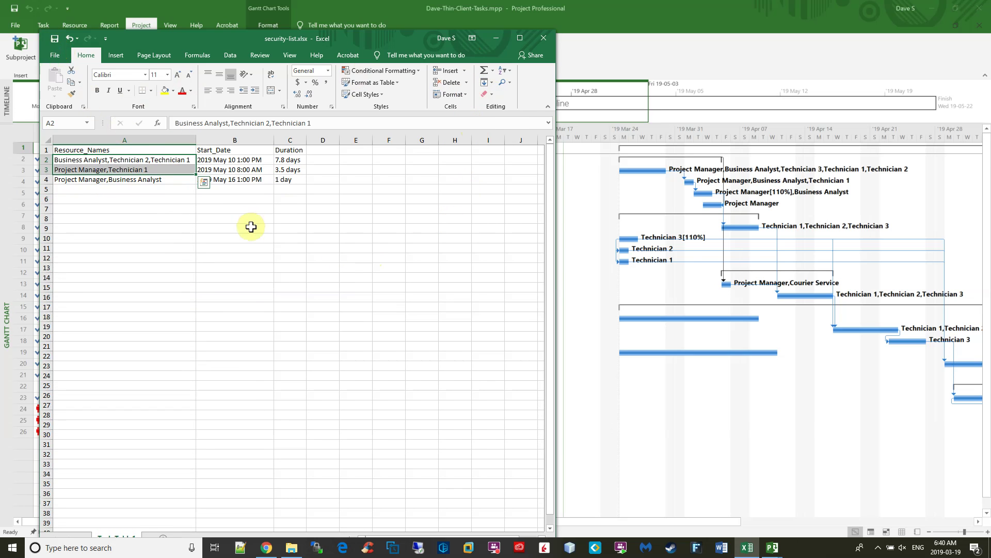
{"action": "left_click", "coordinate": [356, 218]}
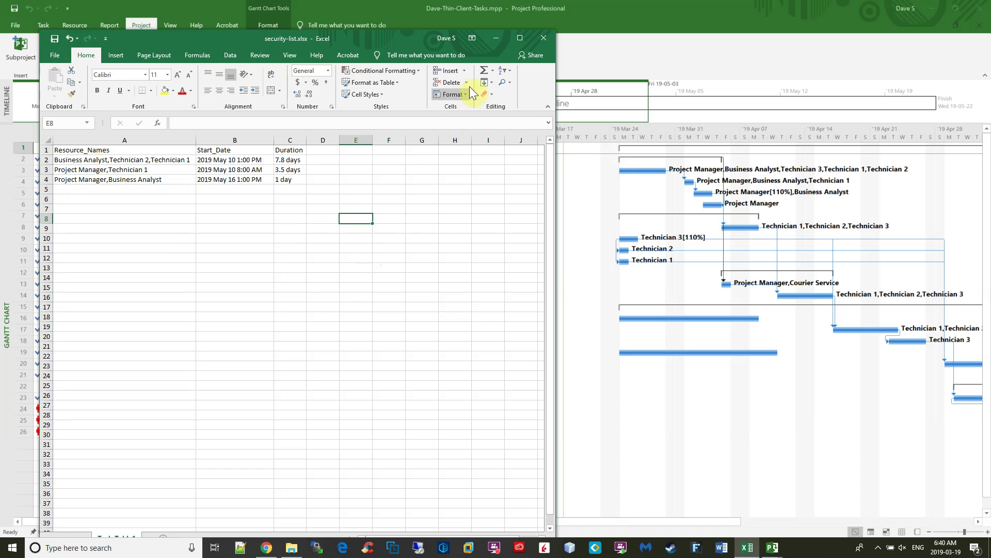
{"action": "left_click", "coordinate": [544, 39]}
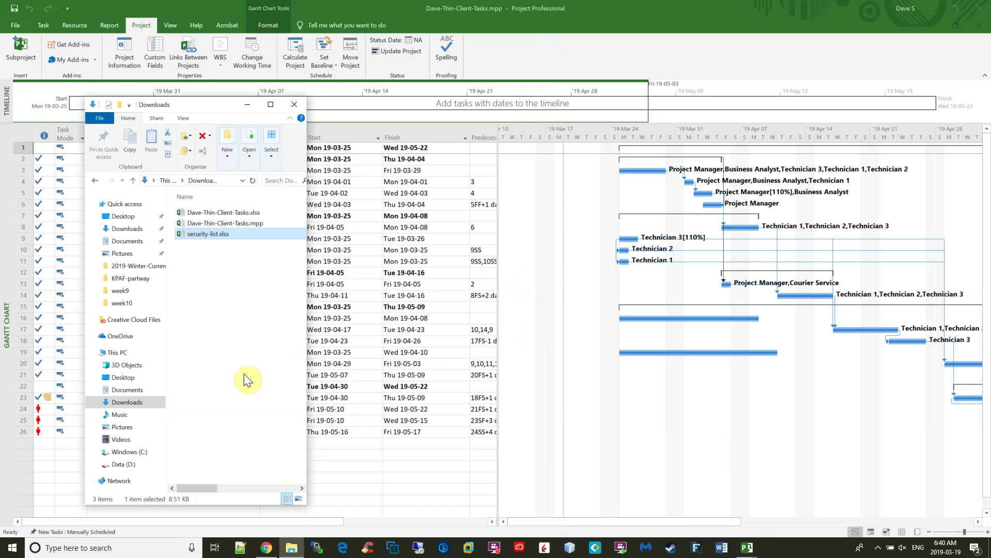
{"action": "left_click", "coordinate": [238, 214]}
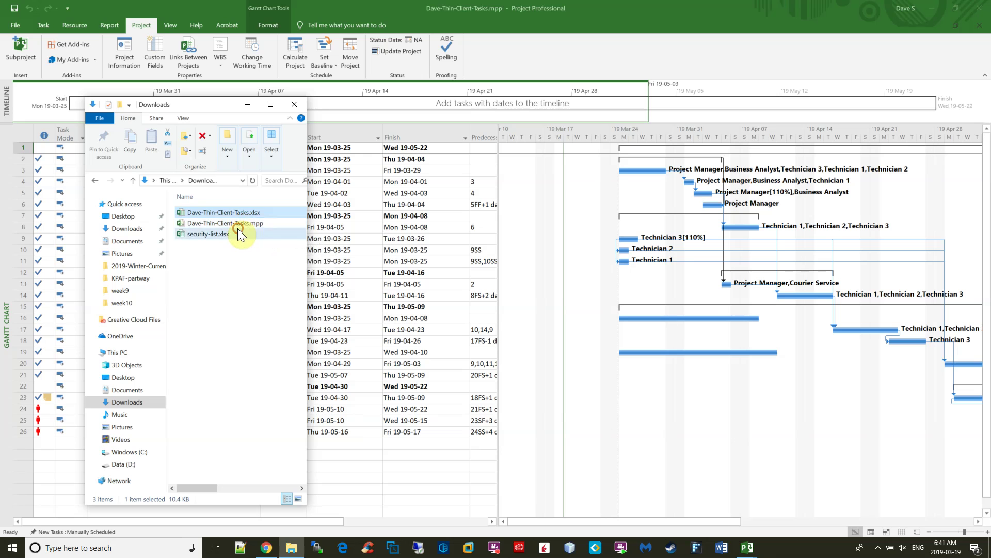
{"action": "left_click", "coordinate": [238, 227]}
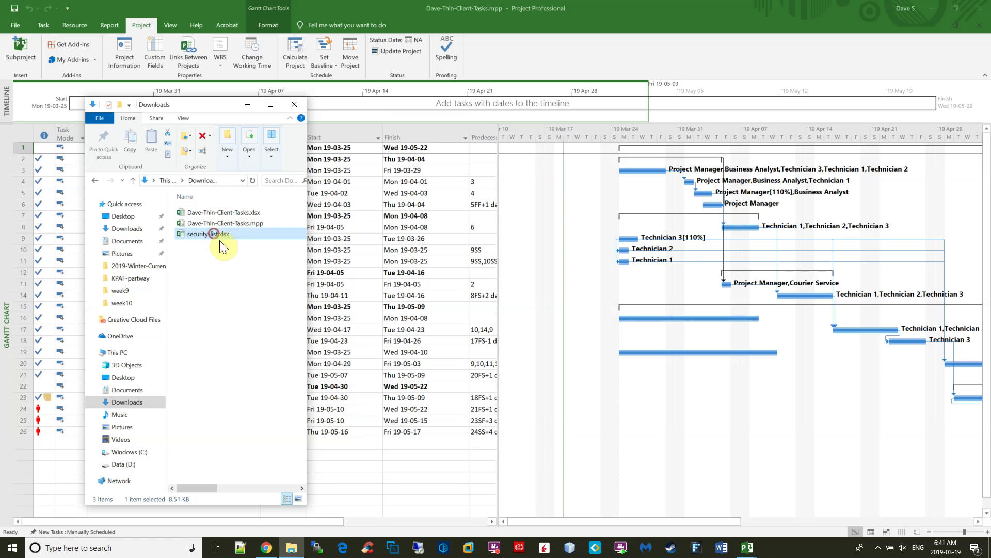
{"action": "left_click", "coordinate": [247, 223]}
{"action": "left_click", "coordinate": [213, 236]}
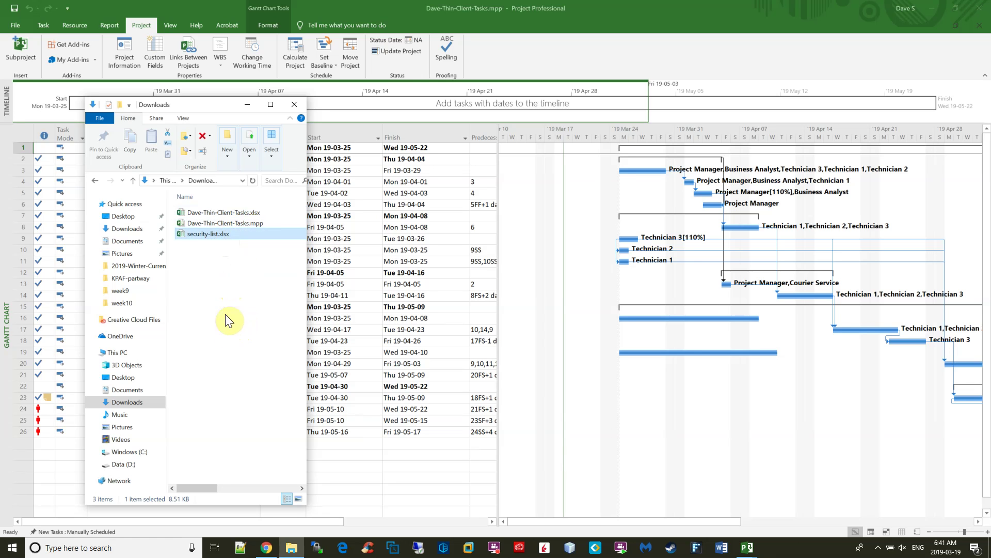
Add a note reading 'Group Names' plus a group member's name to the project summary task.
{"action": "double_click", "coordinate": [233, 222]}
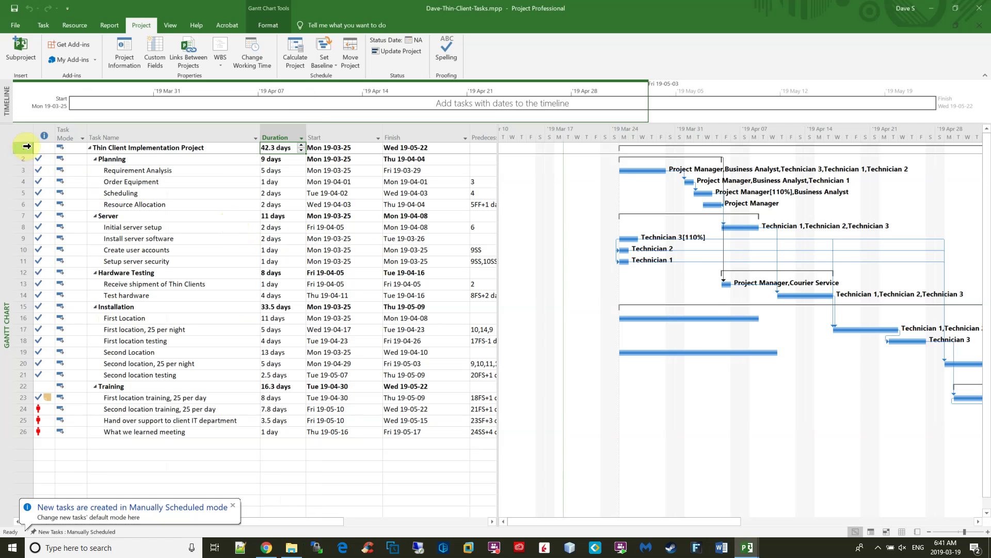
{"action": "left_click", "coordinate": [47, 147]}
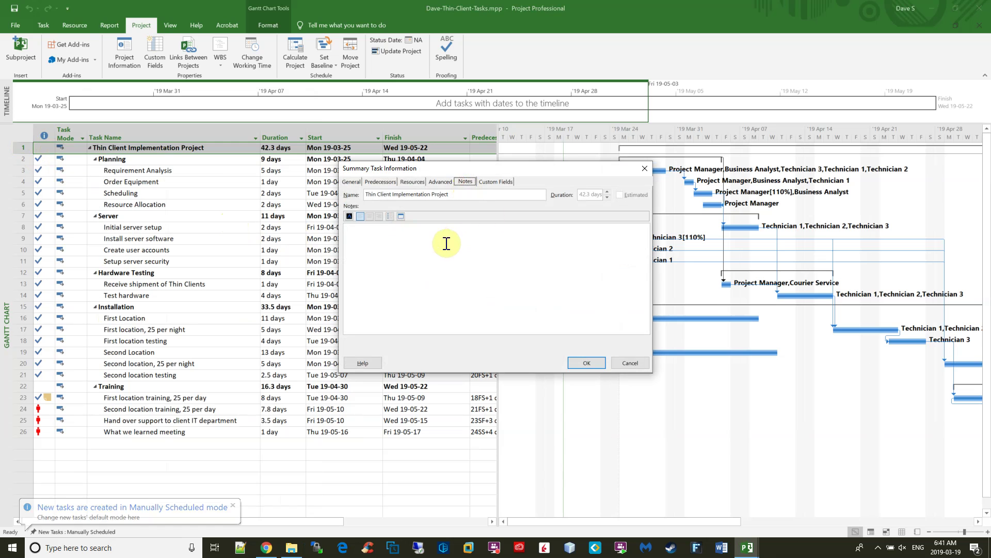
{"action": "type", "text": "Group Names"}
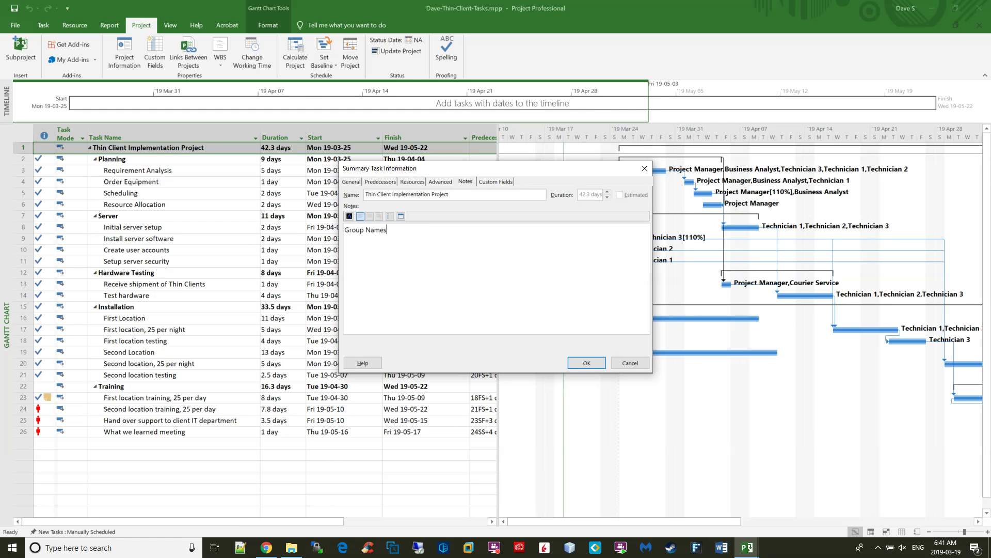
{"action": "key", "text": "Return"}
{"action": "left_click", "coordinate": [586, 362]}
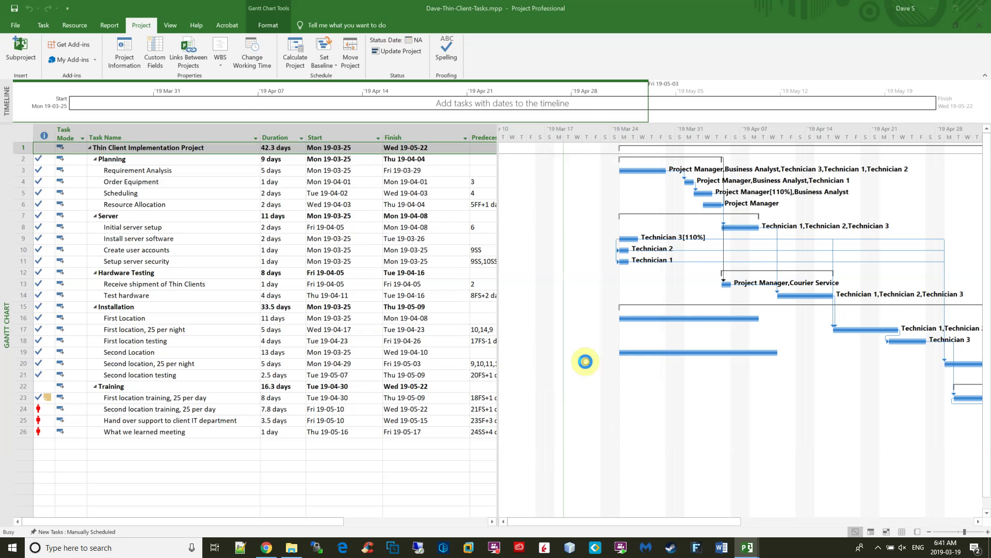